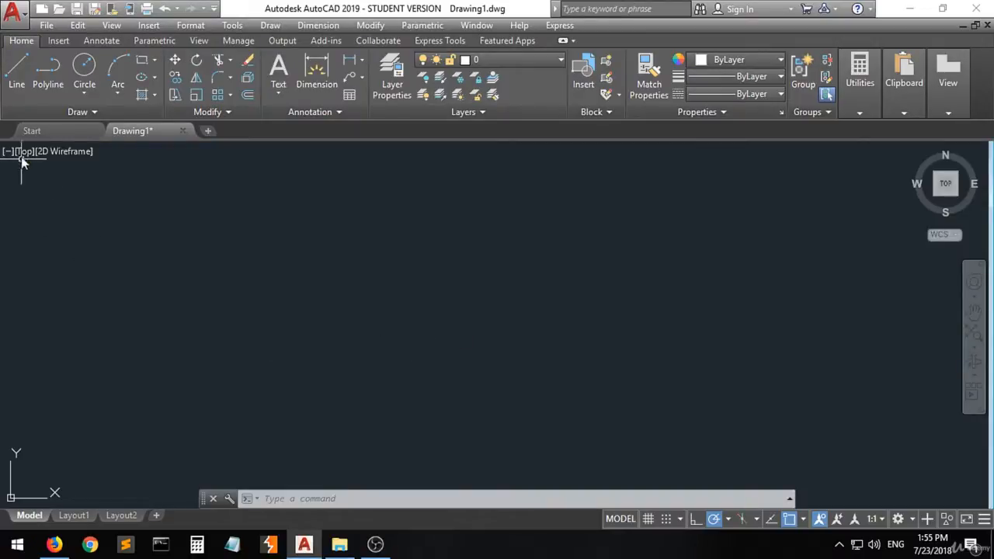
# - Draw a single line about 133 units long, rising at about 28° in the left half of the drawing
pyautogui.click(19, 84)
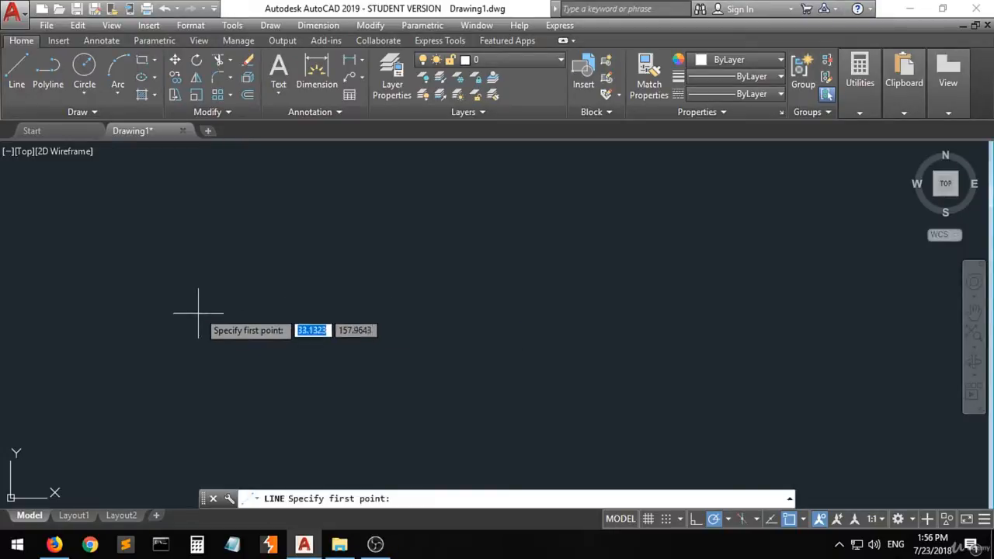
pyautogui.click(180, 348)
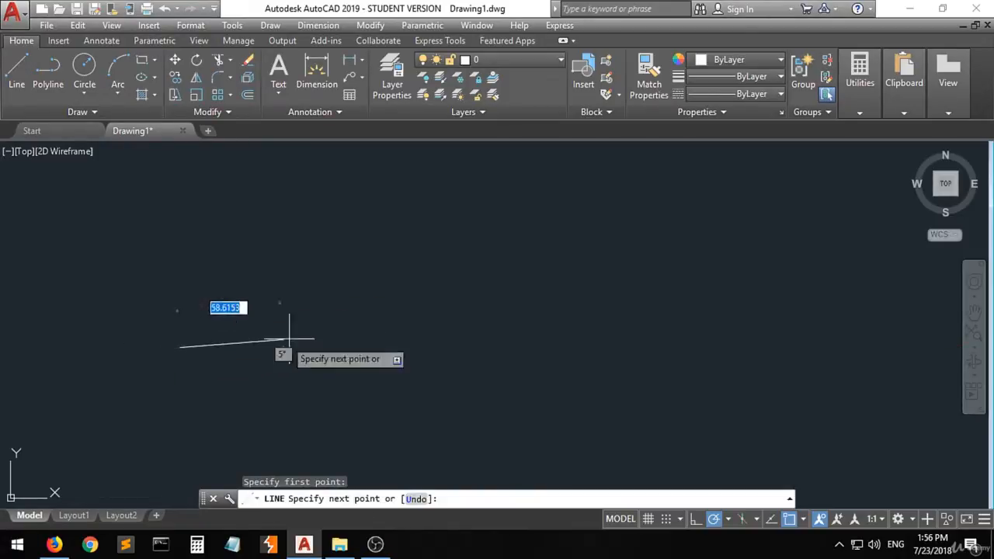
pyautogui.click(359, 253)
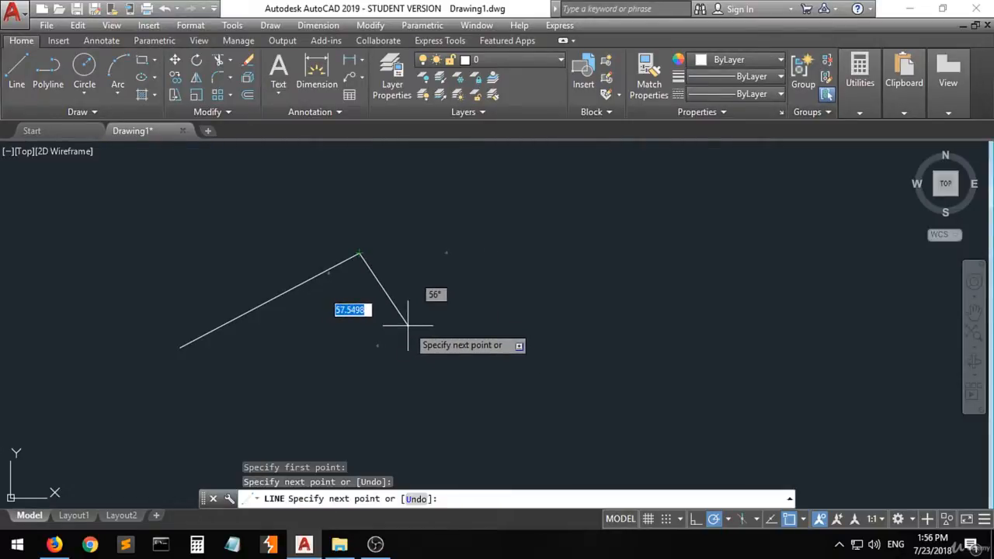
pyautogui.press('Return')
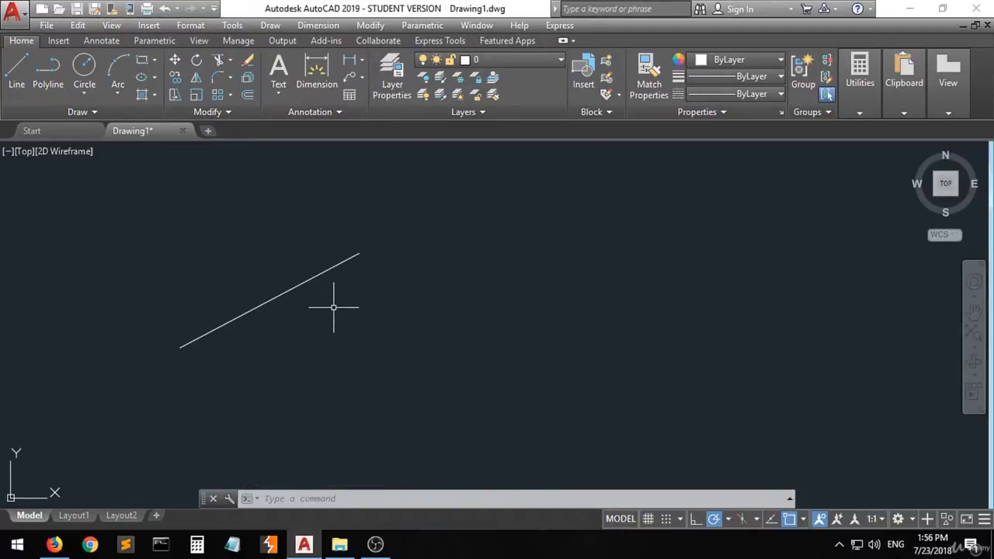
# - Draw a zigzag chain of six connected lines starting from the first line's upper endpoint, with the fourth segment crossing the first
pyautogui.click(15, 72)
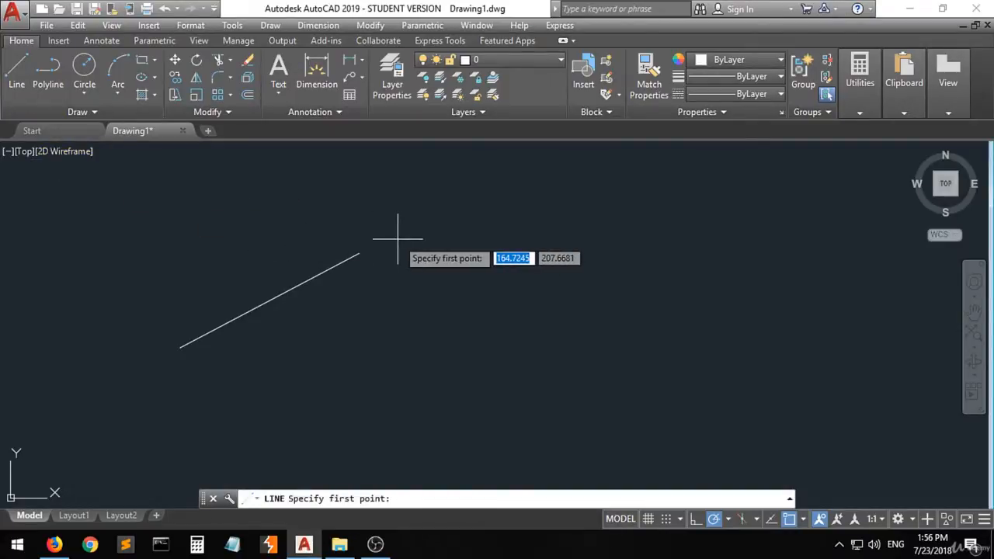
pyautogui.click(359, 253)
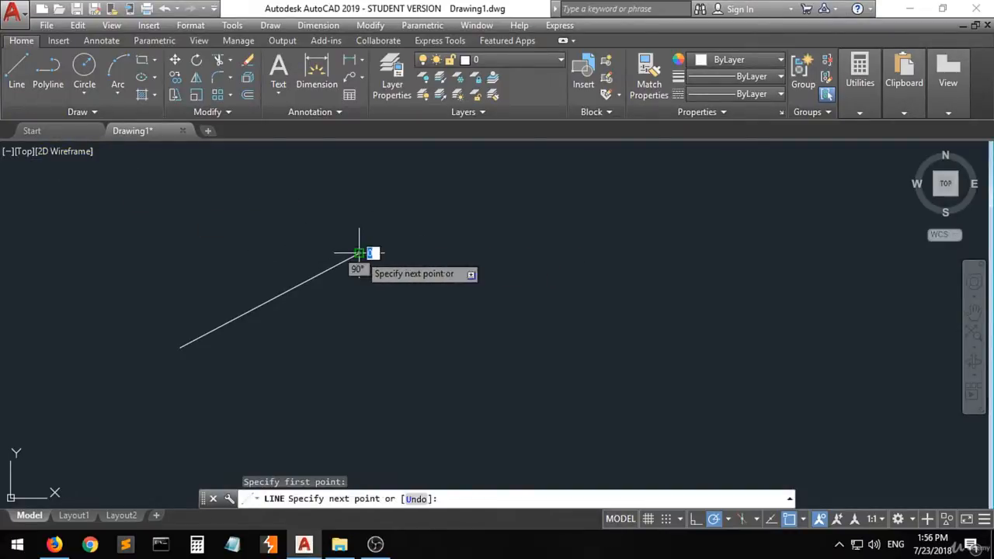
pyautogui.click(520, 323)
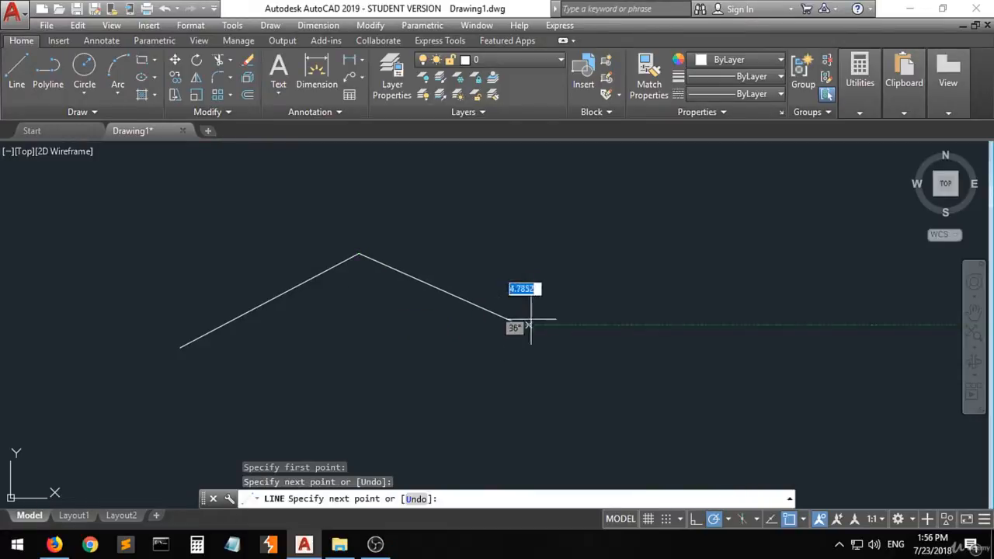
pyautogui.click(522, 324)
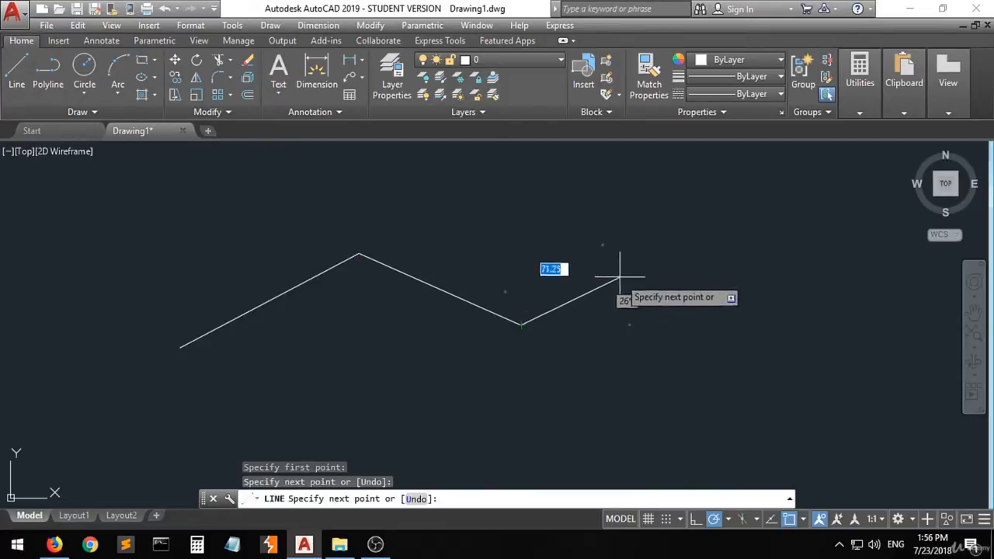
pyautogui.click(662, 233)
pyautogui.click(539, 204)
pyautogui.click(464, 348)
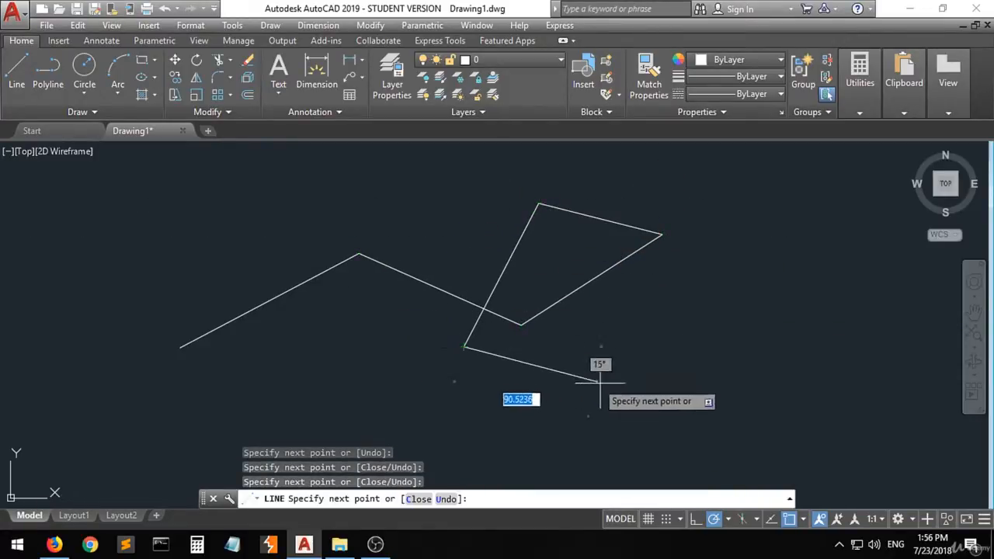
pyautogui.click(658, 384)
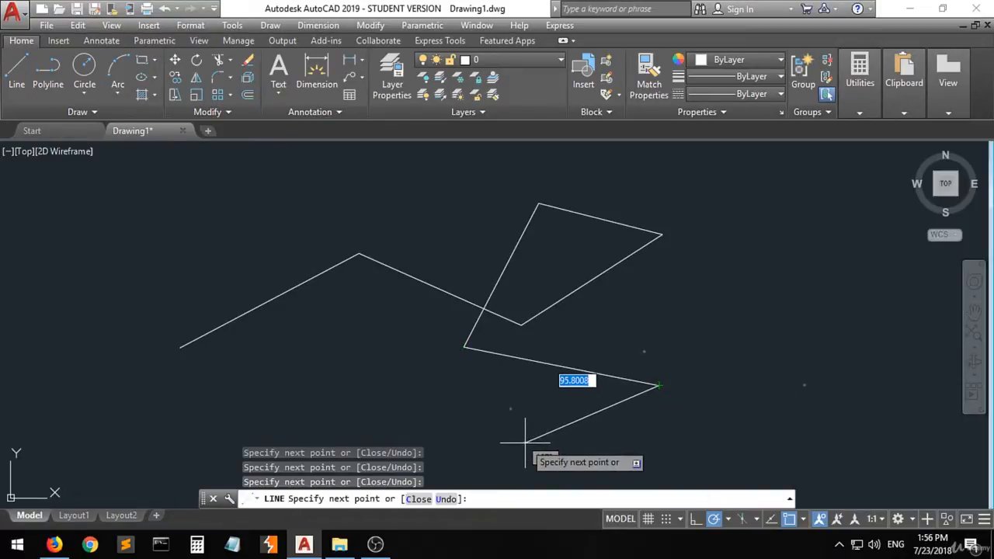
pyautogui.click(525, 442)
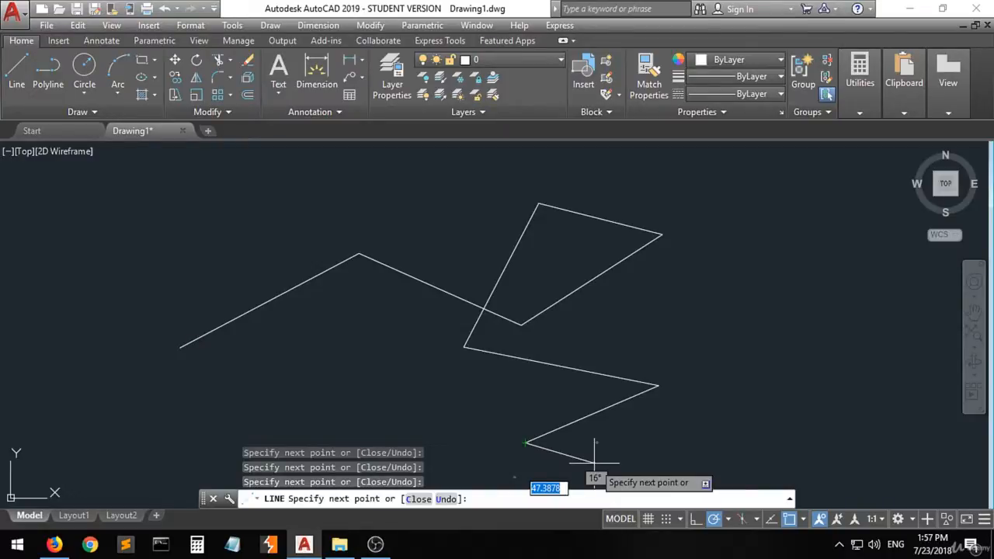
pyautogui.press('Escape')
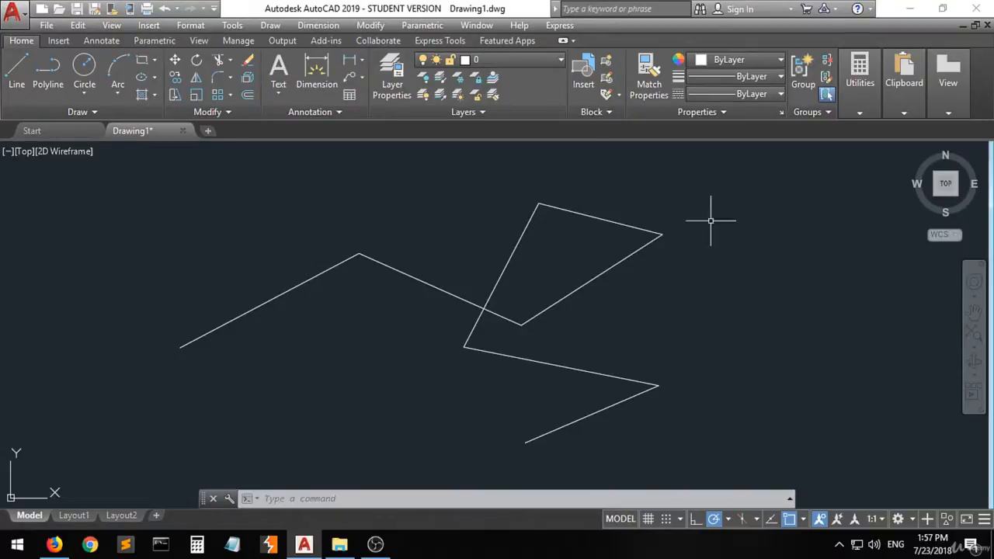
# - Delete all the lines with a crossing selection and undo the deletion
pyautogui.click(742, 168)
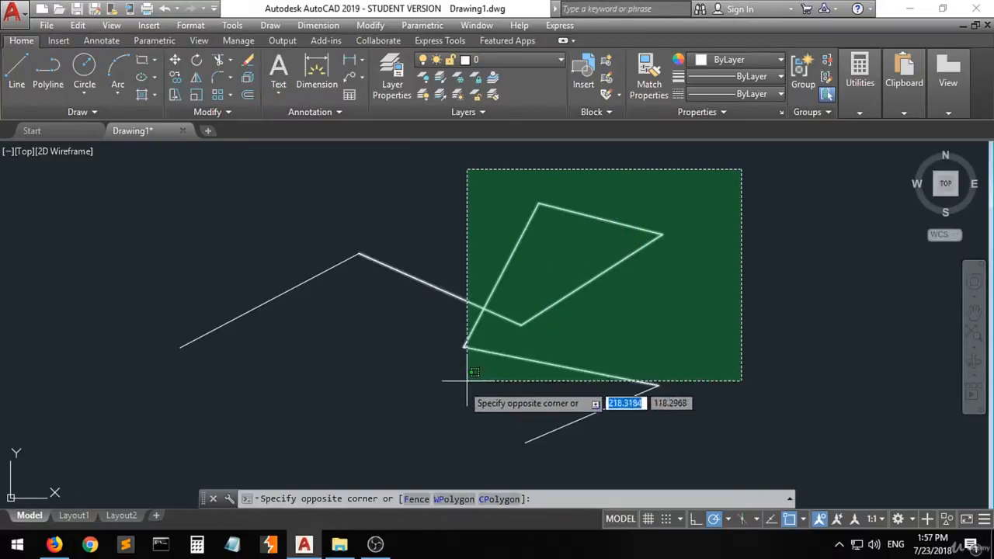
pyautogui.click(124, 449)
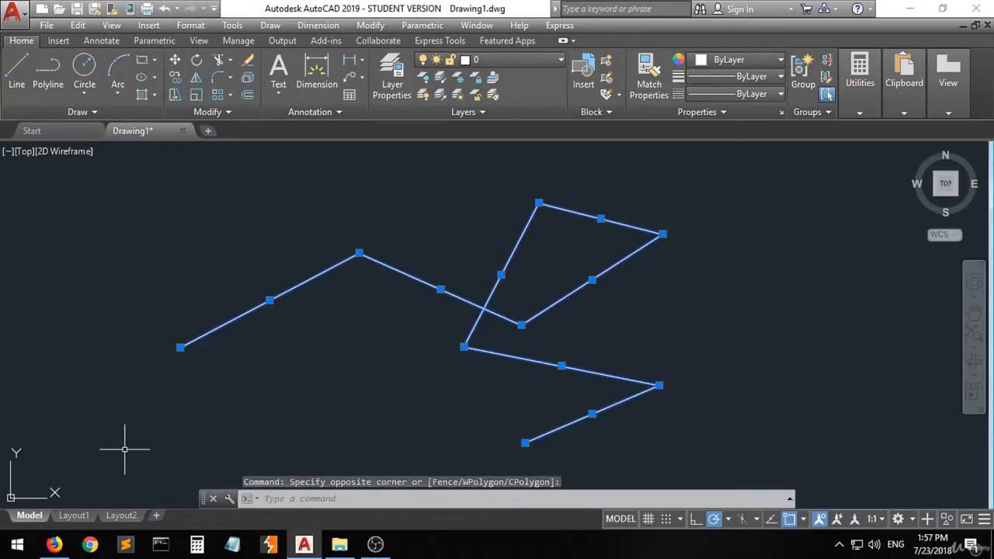
pyautogui.press('Delete')
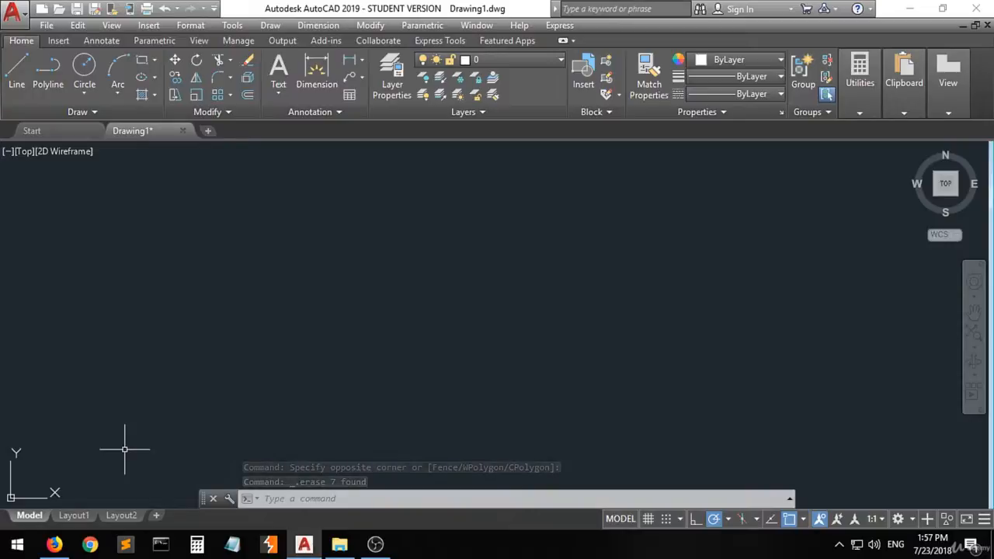
pyautogui.hotkey('ctrl', 'z')
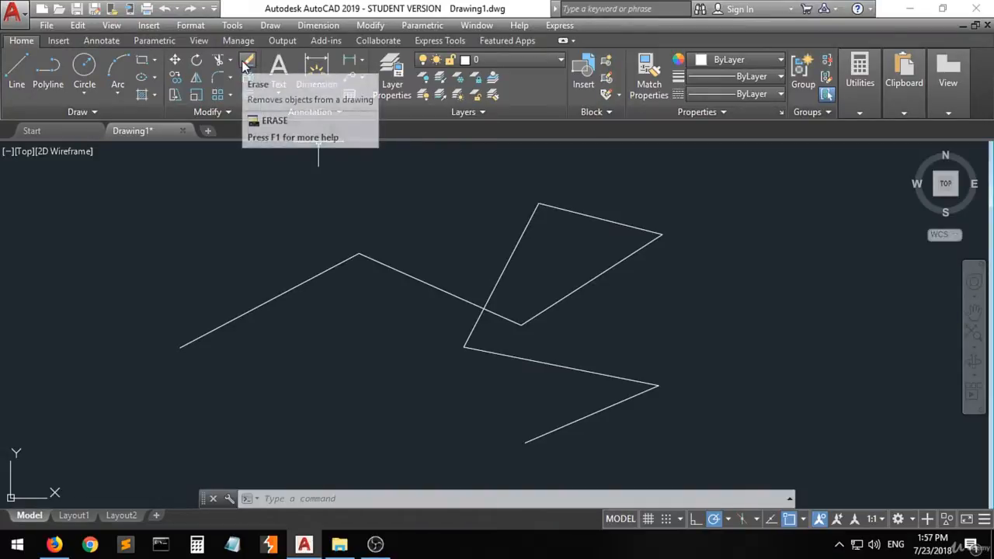
# - Erase the chain's first segment, the second segment rising from it, and the lowest segment with the Erase command
pyautogui.click(245, 65)
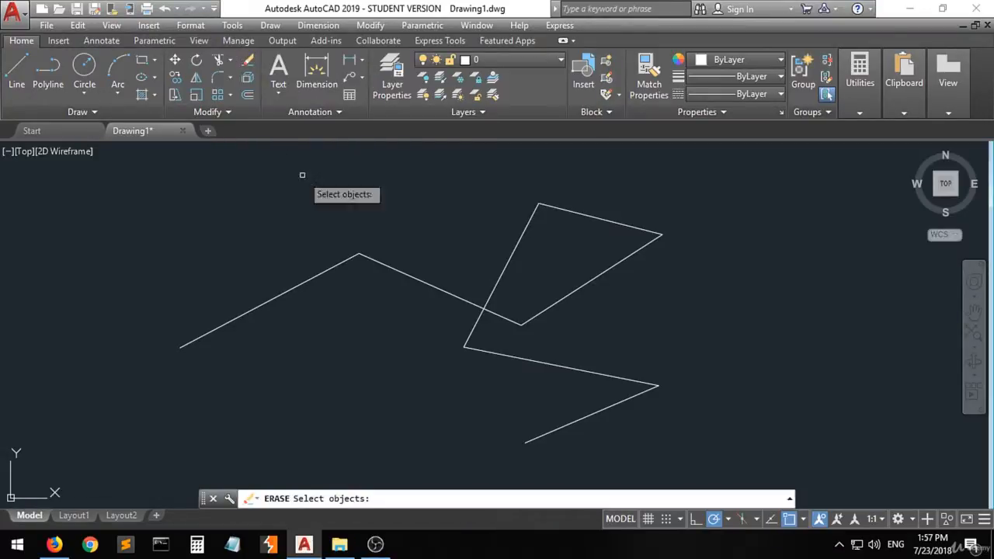
pyautogui.click(394, 271)
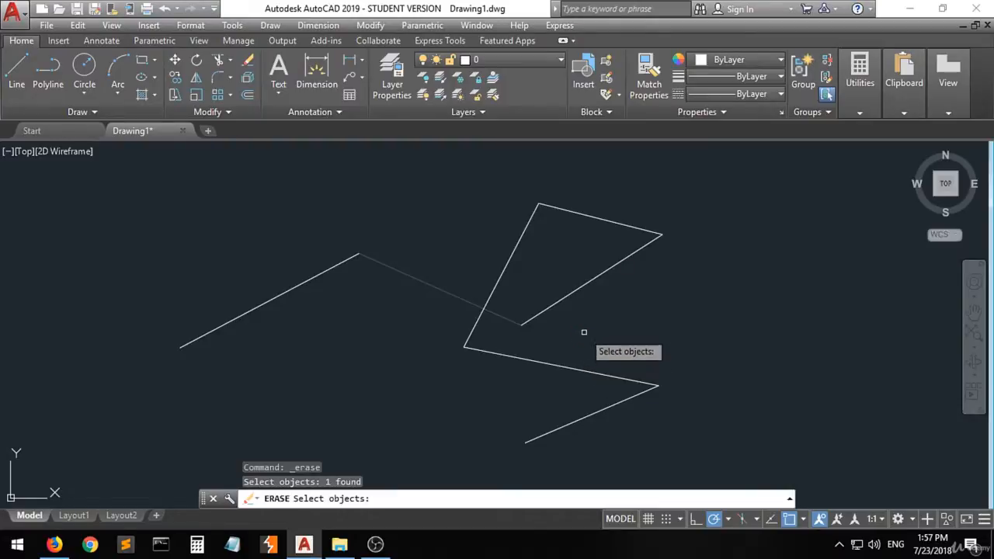
pyautogui.click(568, 297)
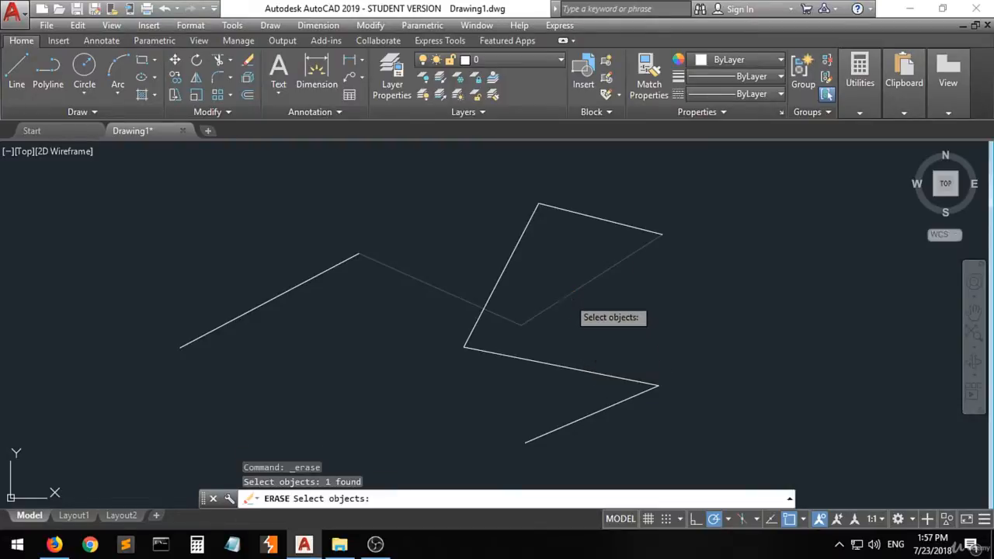
pyautogui.click(567, 424)
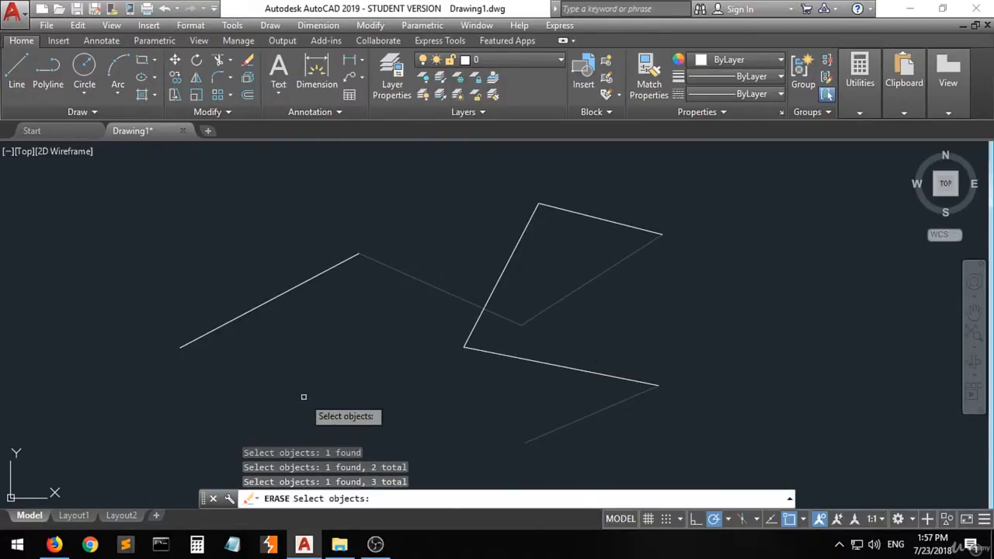
pyautogui.press('Return')
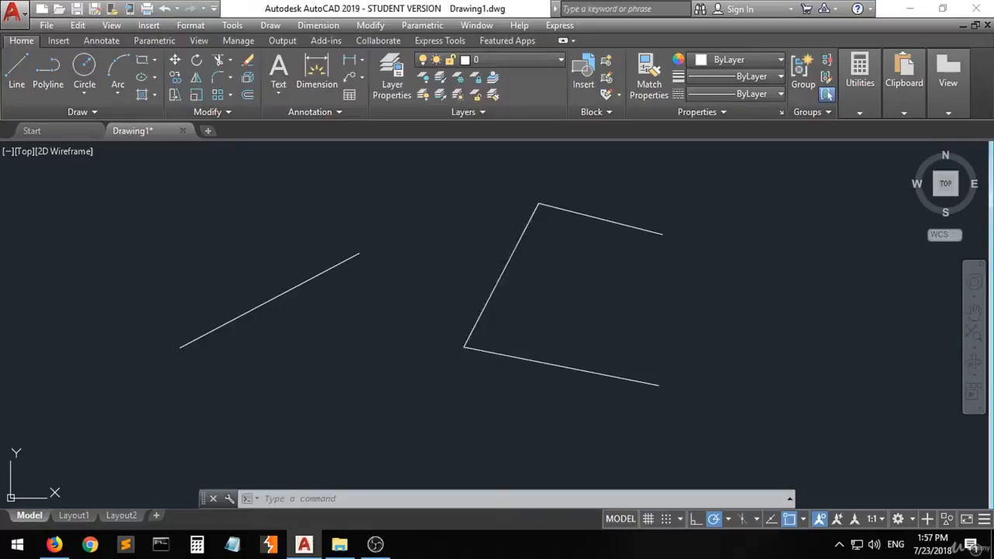
# - Delete the steep line joining the two long segments, and remove the remaining three lines with a crossing selection
pyautogui.click(507, 260)
pyautogui.press('Delete')
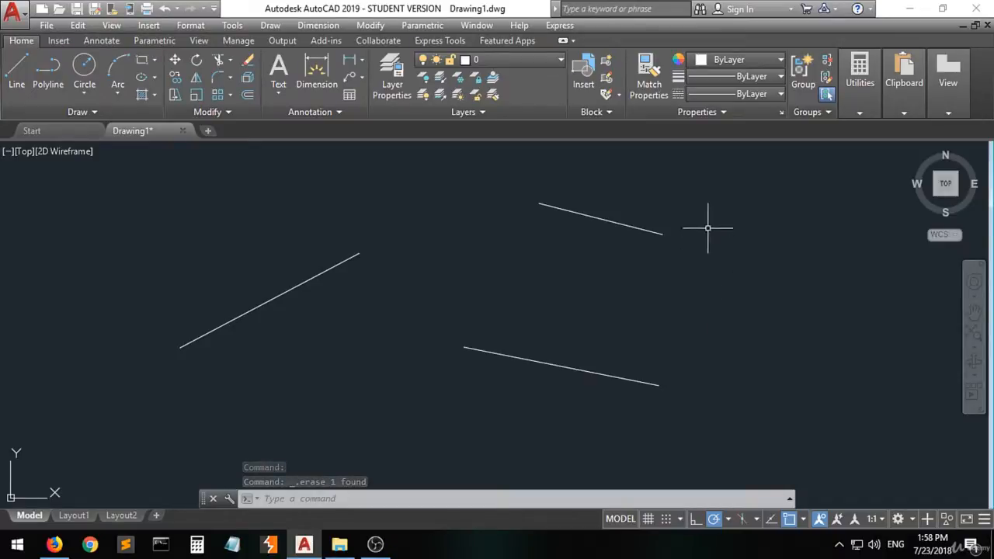
pyautogui.click(723, 195)
pyautogui.click(205, 394)
pyautogui.press('Delete')
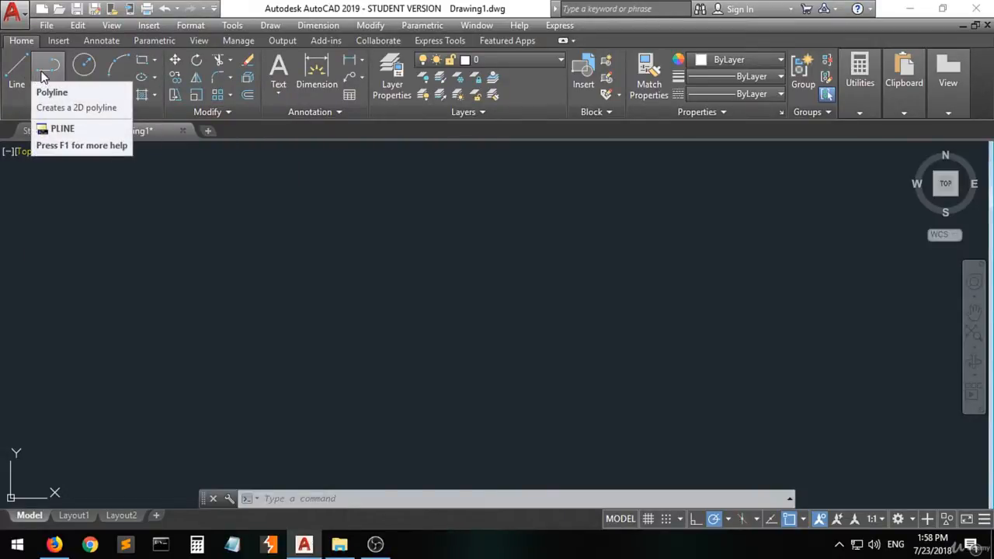
# - Draw a four-sided, nearly square box about 57 units wide from separate lines with the Line command
pyautogui.click(17, 70)
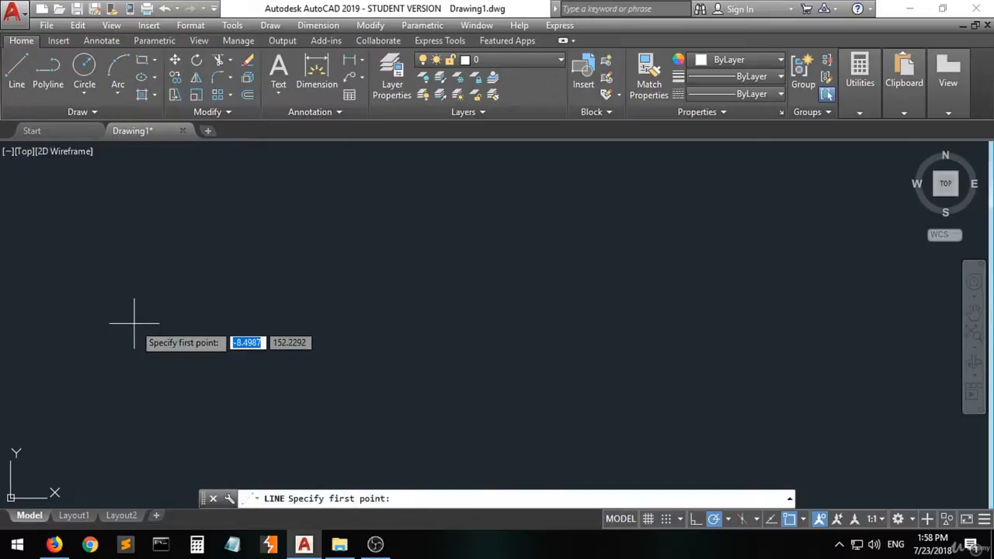
pyautogui.click(122, 215)
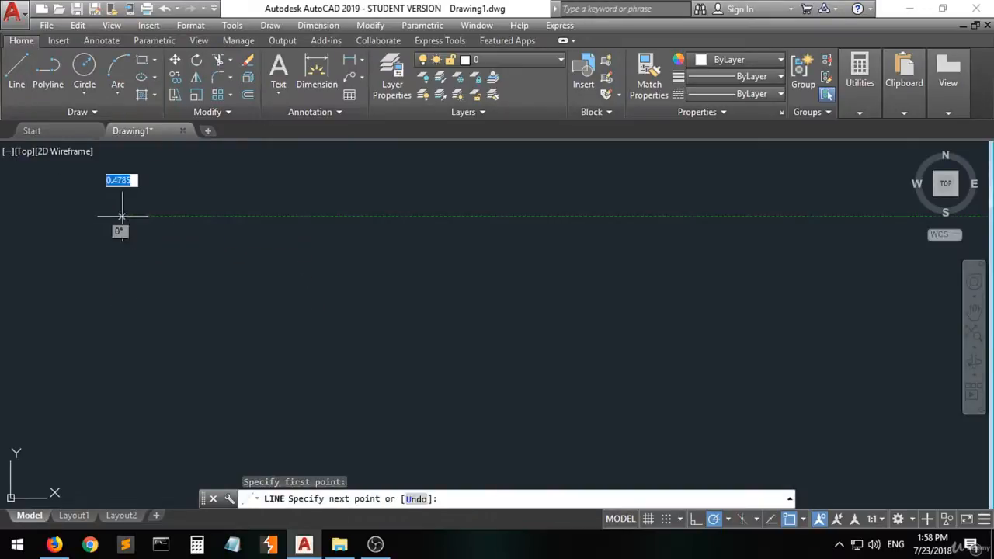
pyautogui.click(205, 218)
pyautogui.click(205, 315)
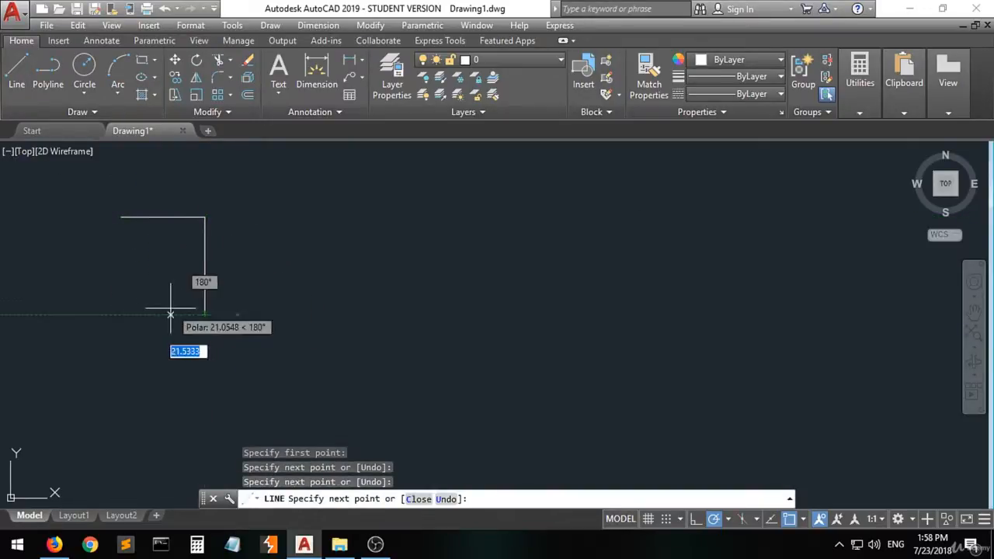
pyautogui.click(118, 314)
pyautogui.click(118, 217)
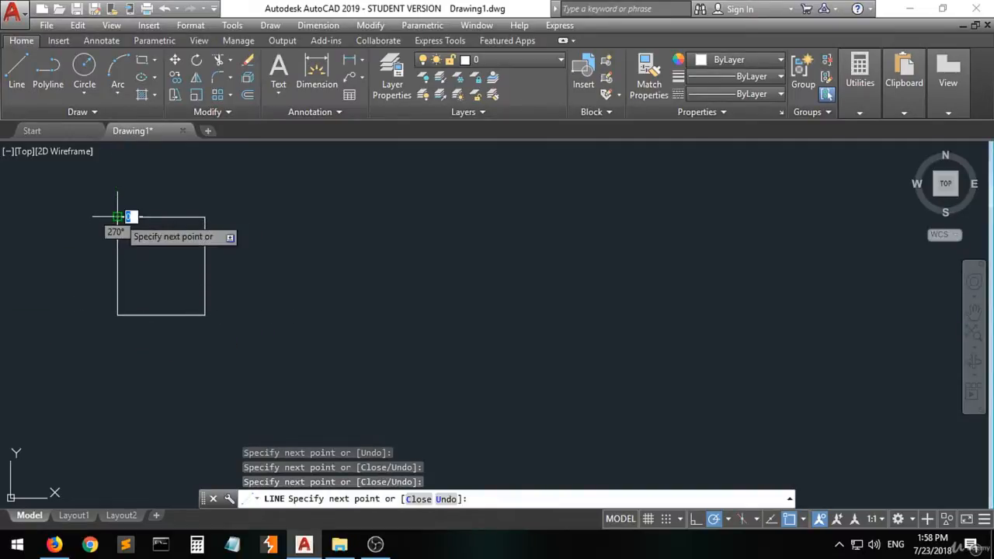
pyautogui.press('Return')
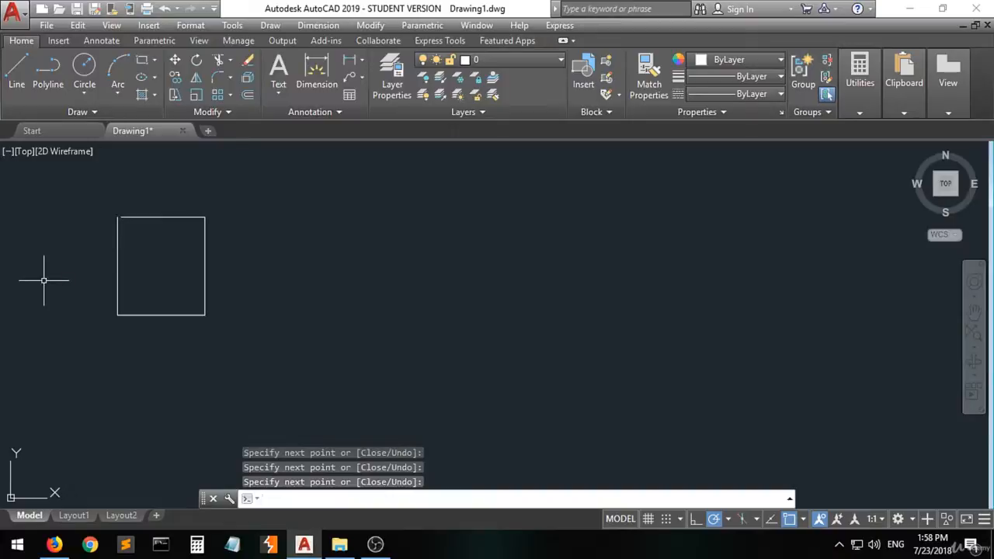
# - Draw a closed rectangle about 64 units wide and 79 units high with the Polyline command, to the right of the line box
pyautogui.click(51, 69)
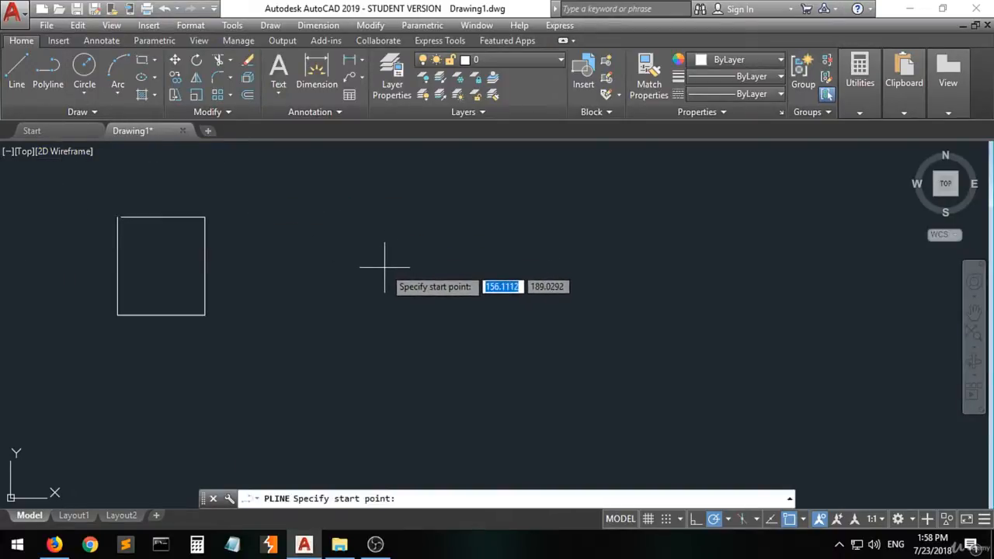
pyautogui.click(301, 218)
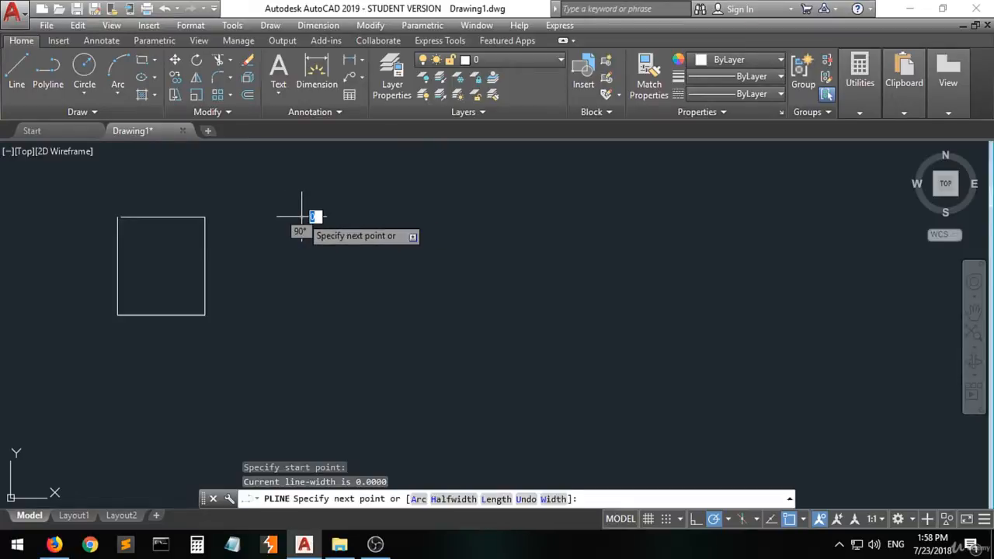
pyautogui.click(398, 216)
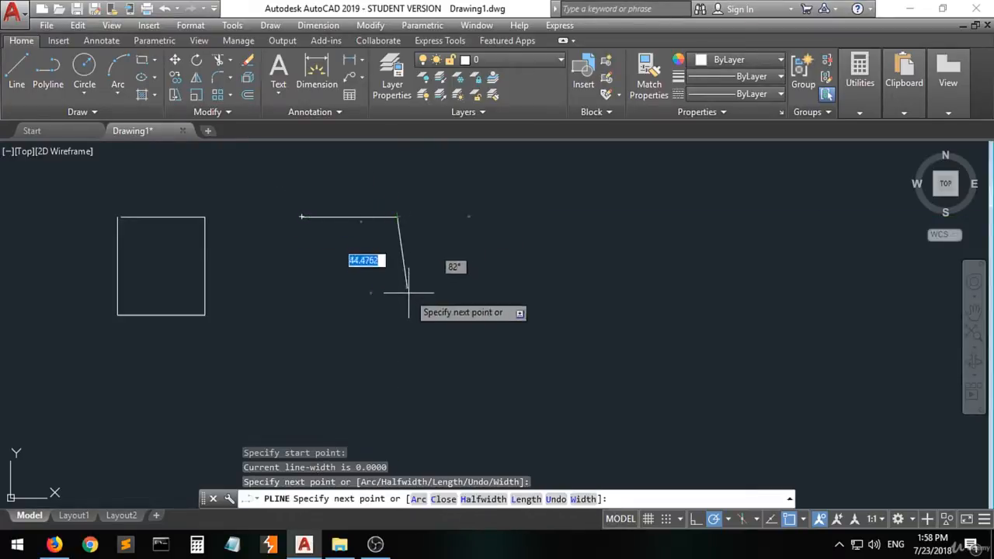
pyautogui.click(398, 337)
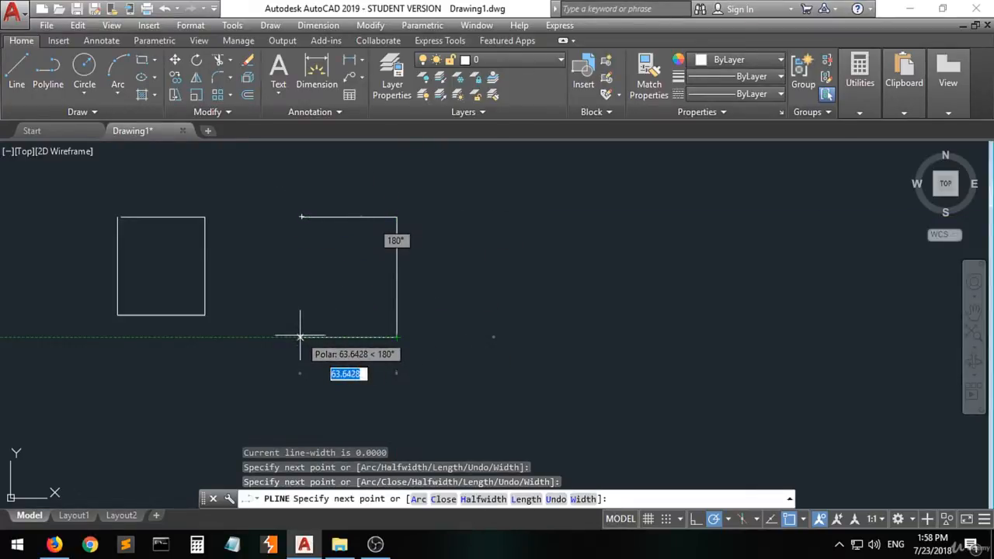
pyautogui.click(300, 337)
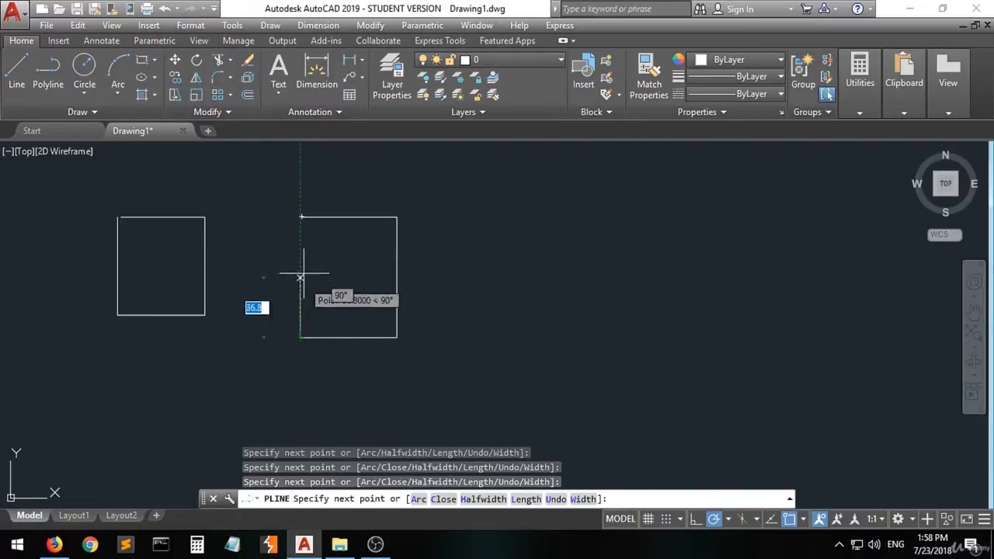
pyautogui.click(302, 217)
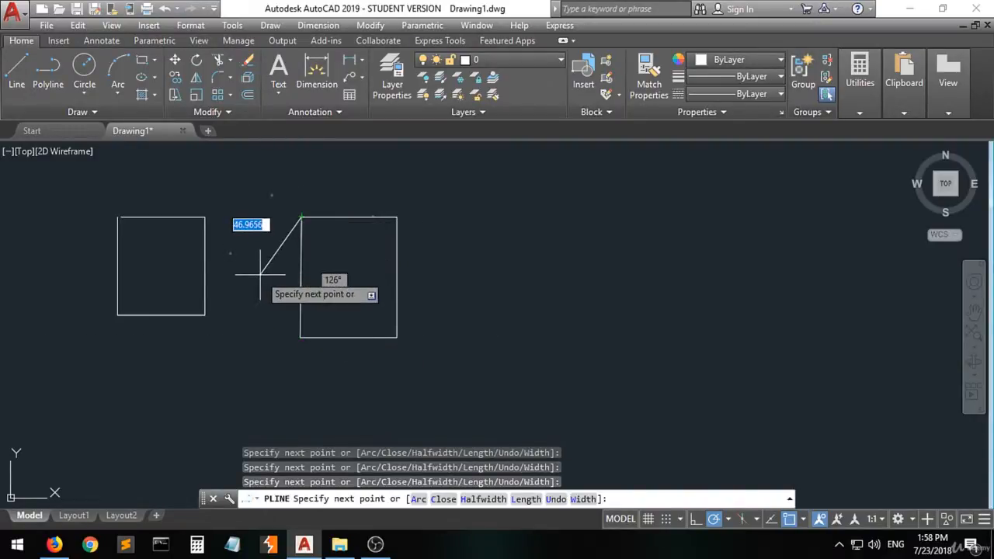
pyautogui.press('Return')
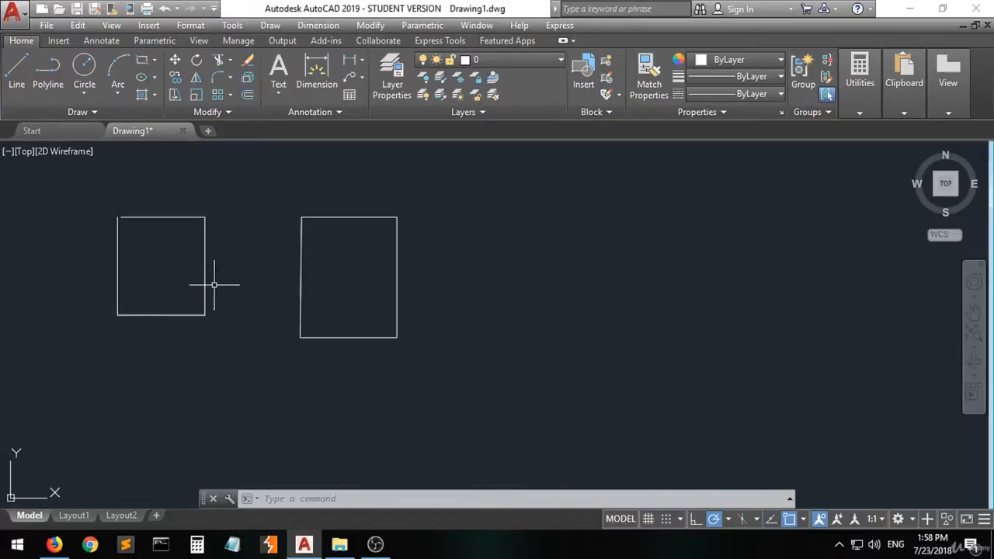
# - Select the polyline rectangle to check how its sides are picked, and clear the selection
pyautogui.moveTo(205, 280)
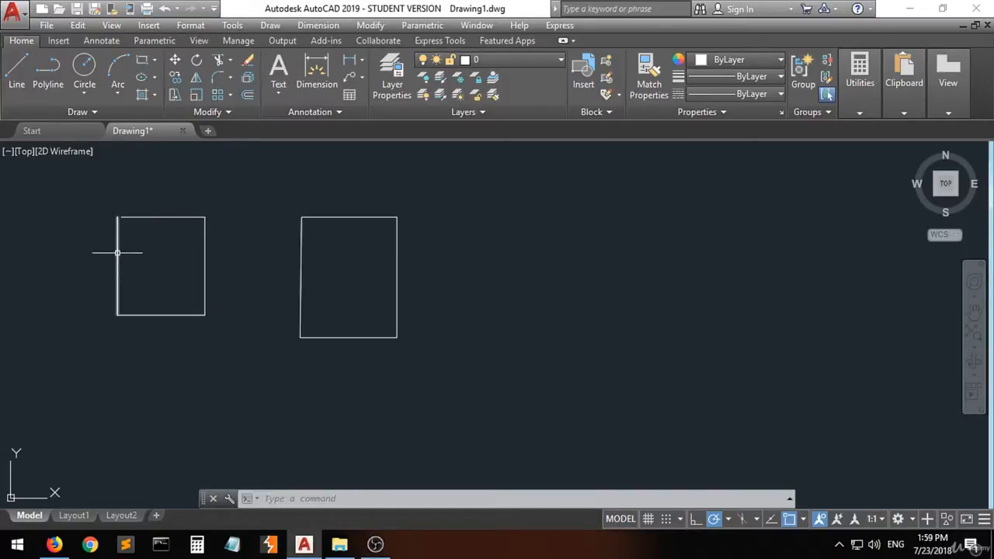
pyautogui.moveTo(115, 252)
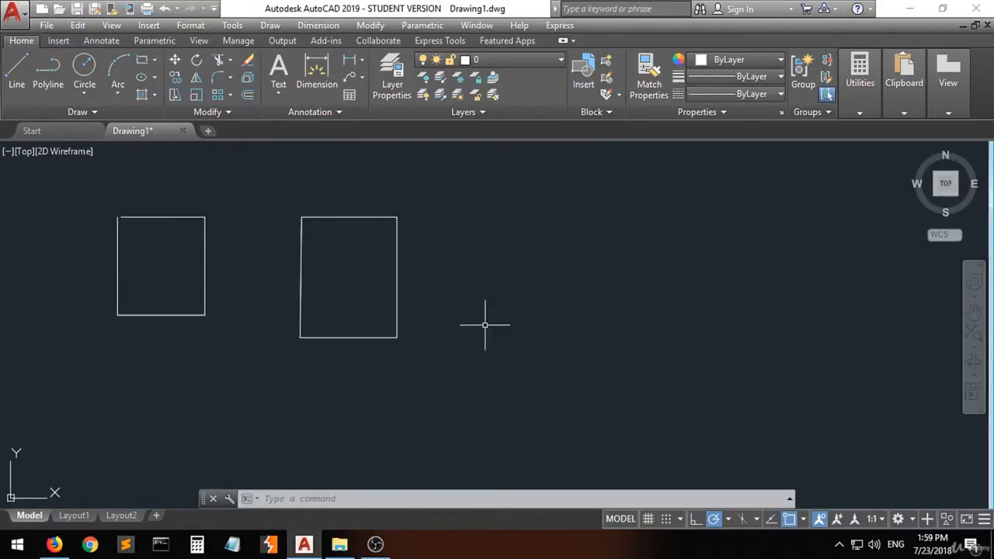
pyautogui.click(378, 216)
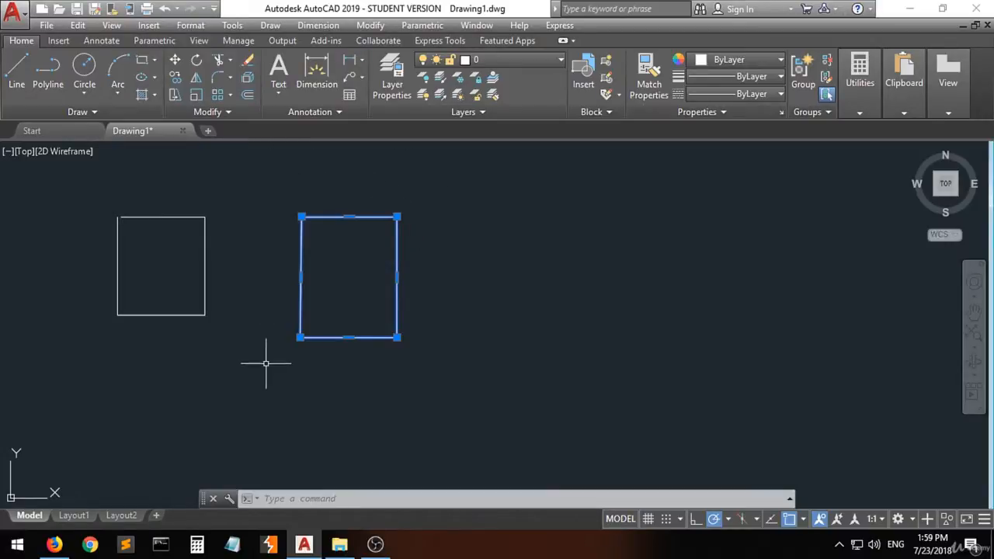
pyautogui.click(372, 360)
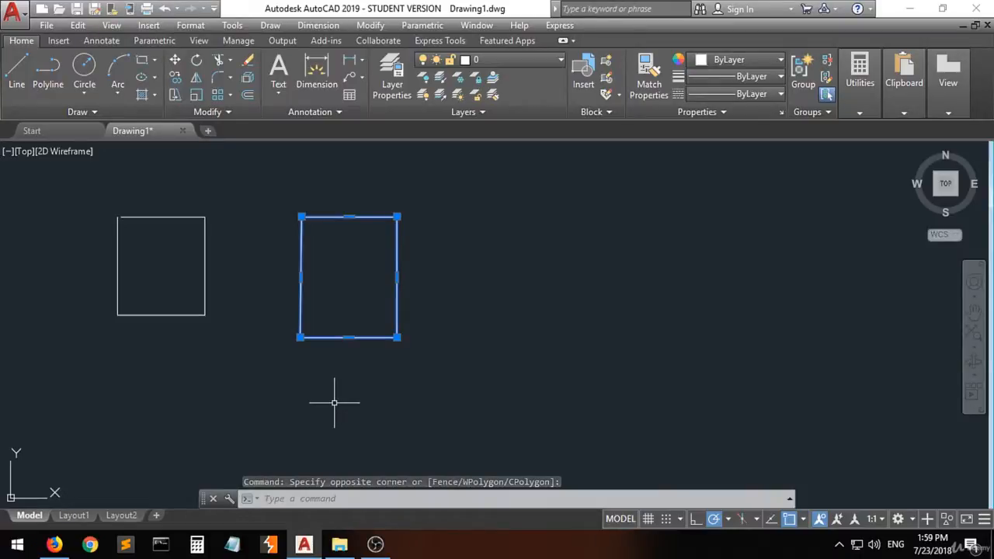
pyautogui.press('Escape')
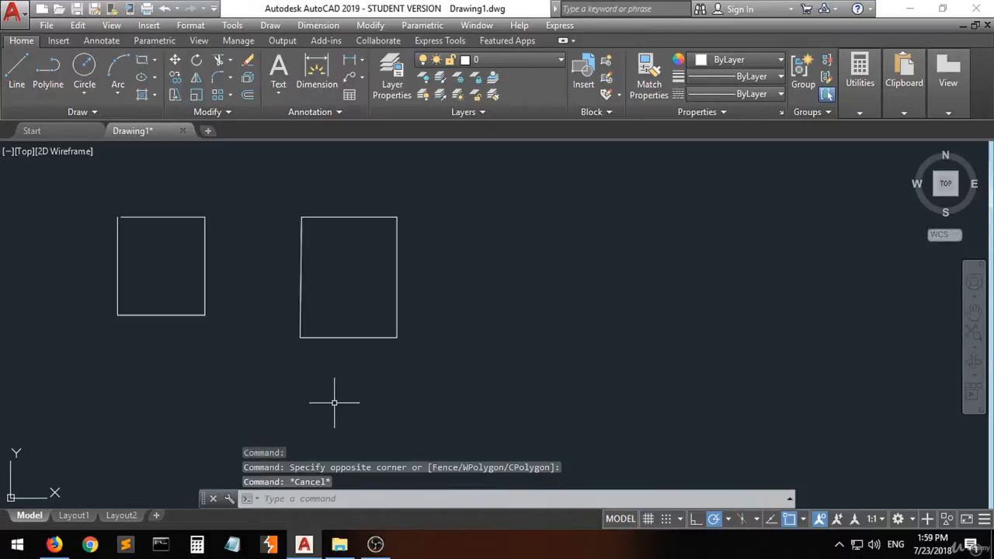
# - Select the lower and upper sides of the line box one by one for comparison, and clear the selection
pyautogui.click(175, 315)
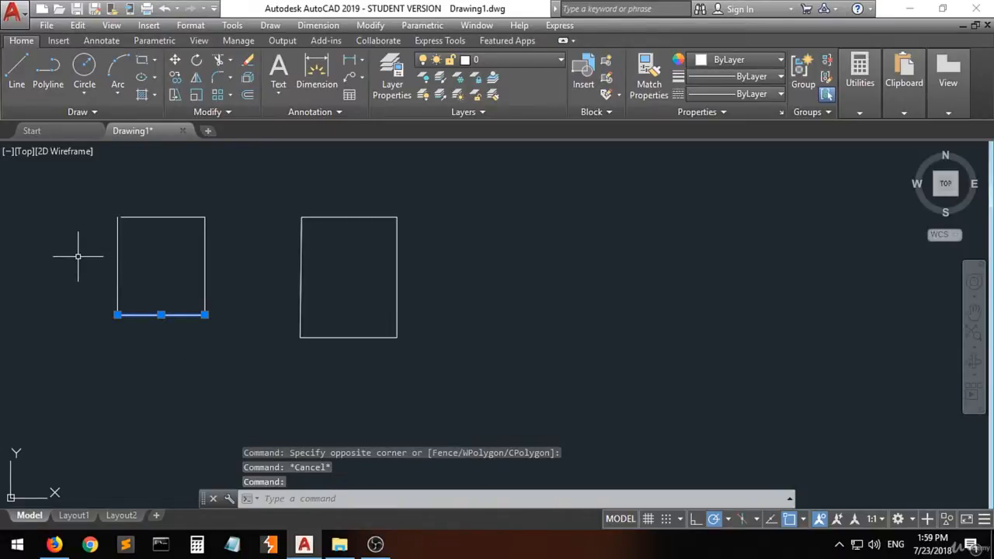
pyautogui.click(141, 217)
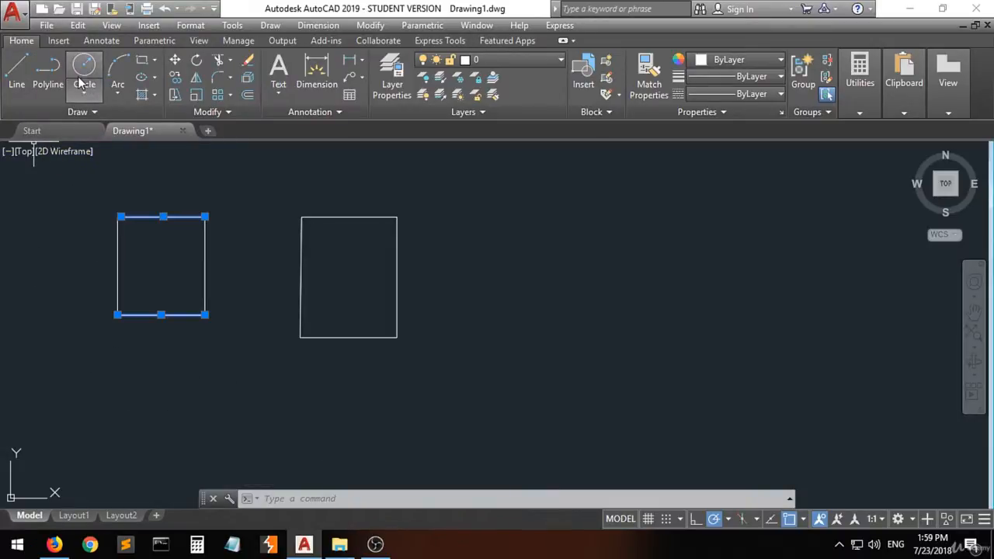
pyautogui.click(250, 402)
pyautogui.click(219, 422)
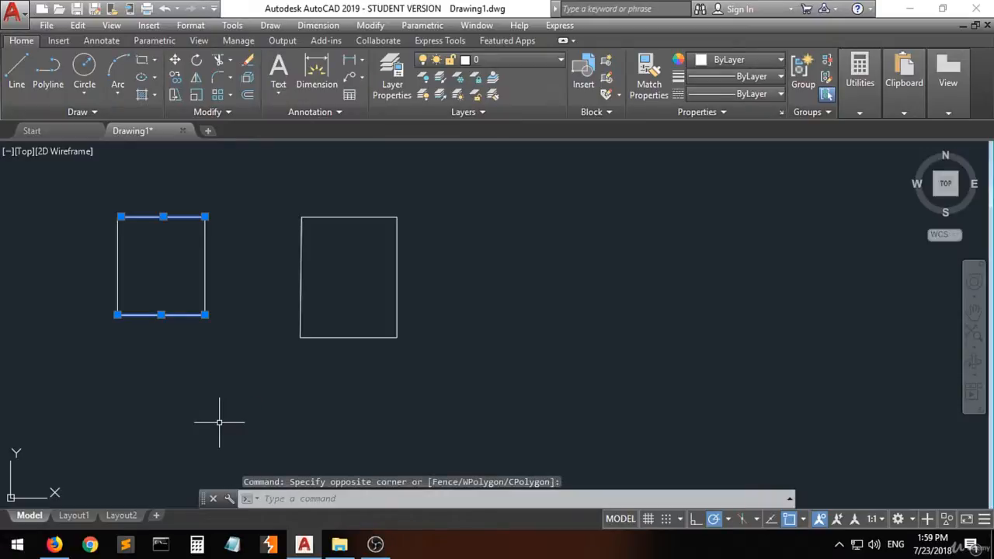
pyautogui.press('Escape')
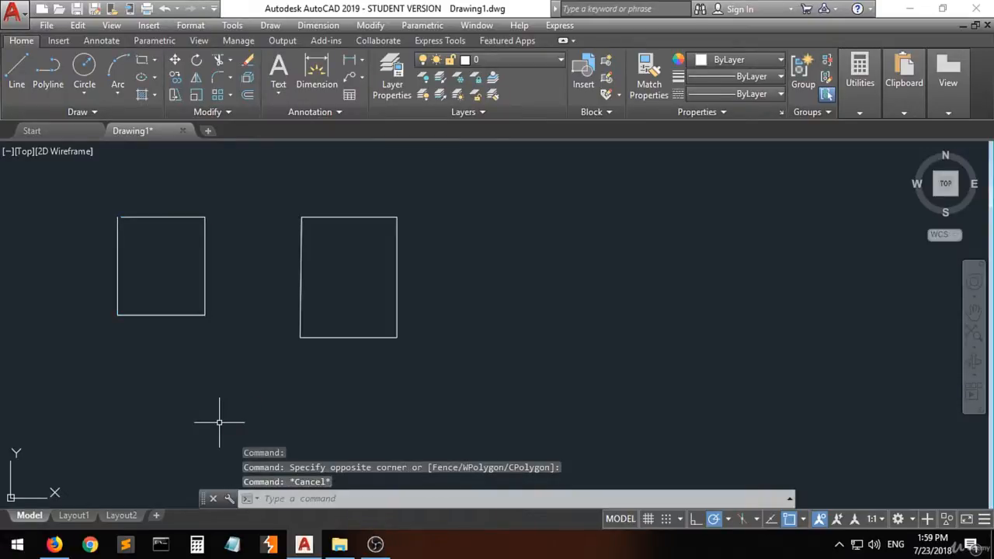
# - Draw a Center, Radius circle centred on the polyline rectangle's lower-right corner and reaching its upper-right corner, with a radius of about 79 units
pyautogui.click(83, 95)
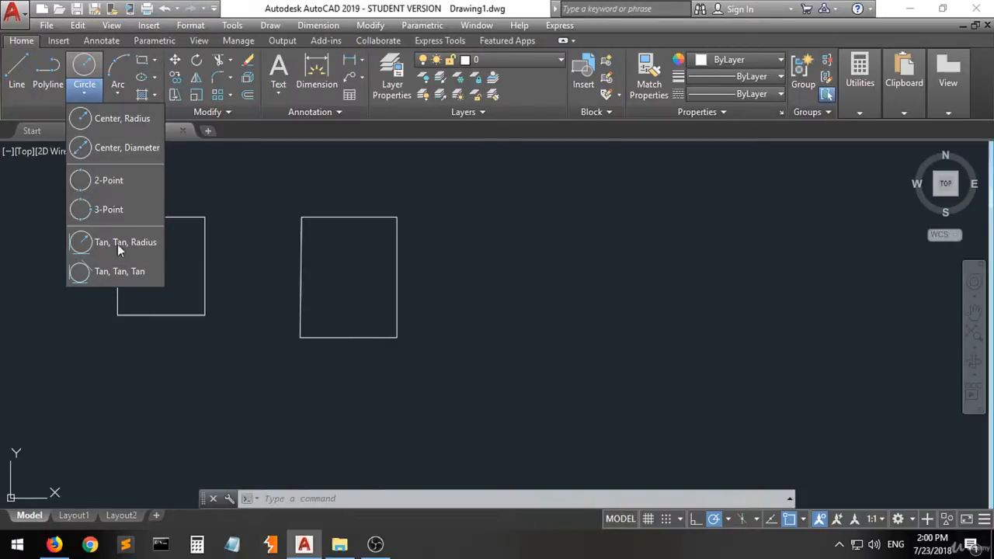
pyautogui.click(108, 122)
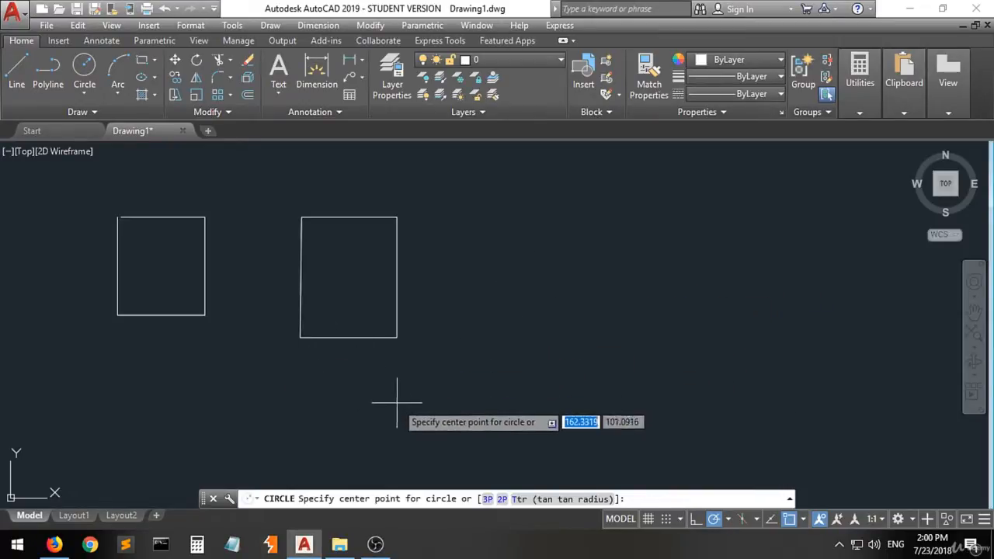
pyautogui.click(397, 338)
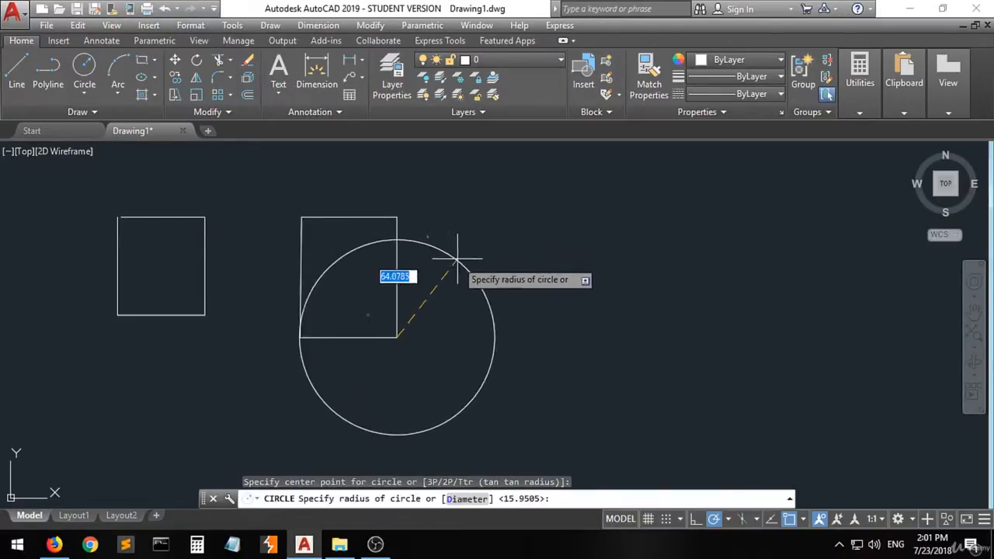
pyautogui.click(397, 217)
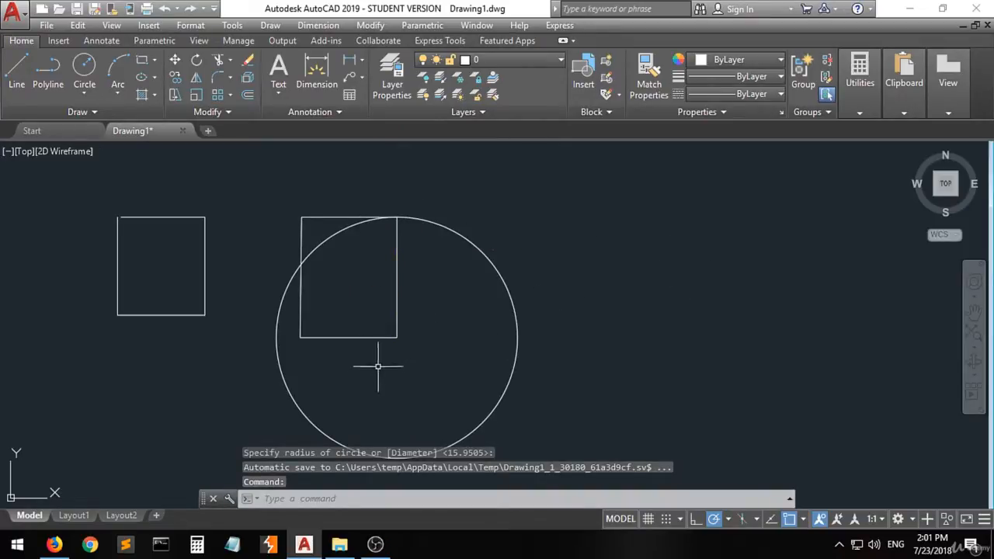
# - Draw a smaller concentric circle with a radius of about 27 units around the polyline rectangle's lower-right corner
pyautogui.click(85, 69)
pyautogui.click(397, 337)
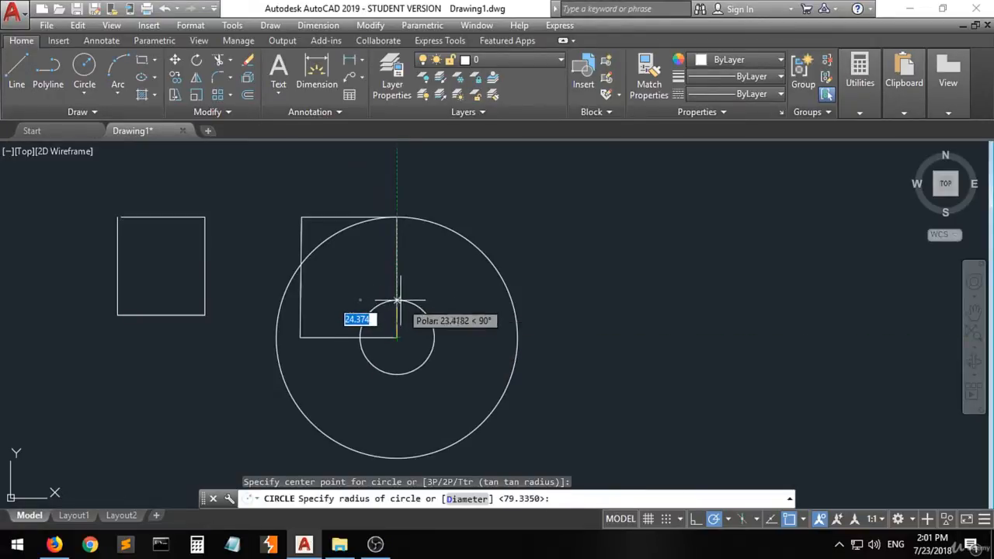
pyautogui.click(434, 326)
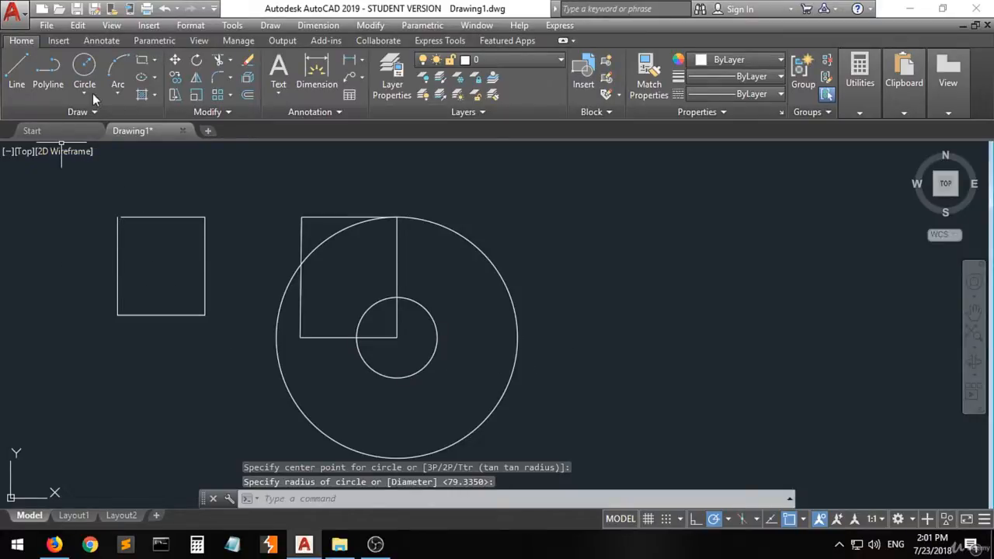
# - Draw a concentric circle with a radius of exactly 40 units on the polyline rectangle's lower-right corner
pyautogui.click(83, 70)
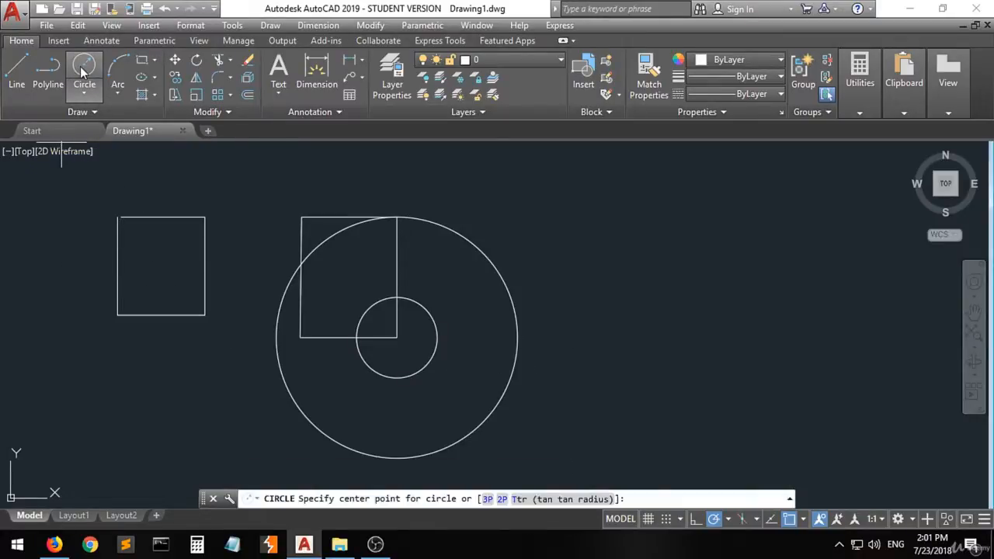
pyautogui.click(397, 337)
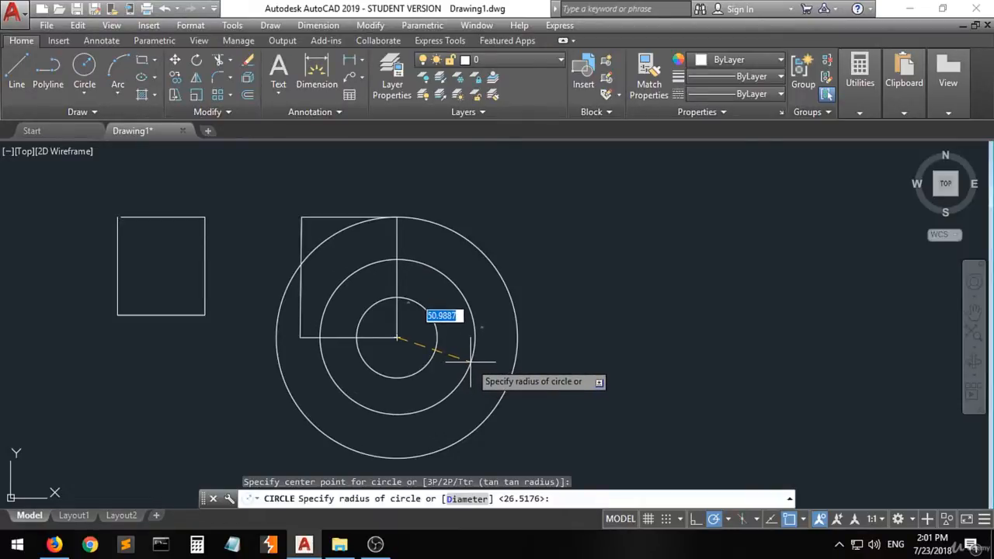
pyautogui.write('40')
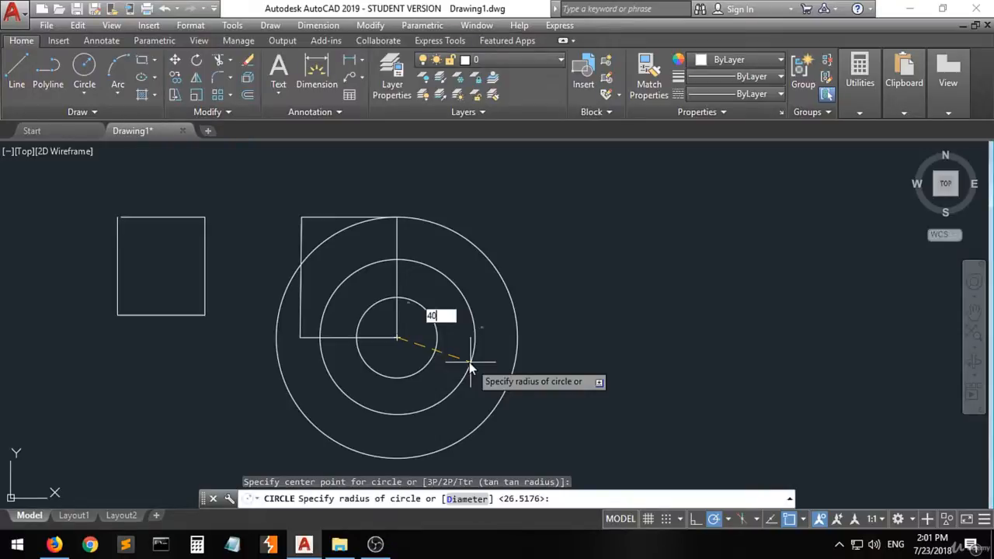
pyautogui.press('Return')
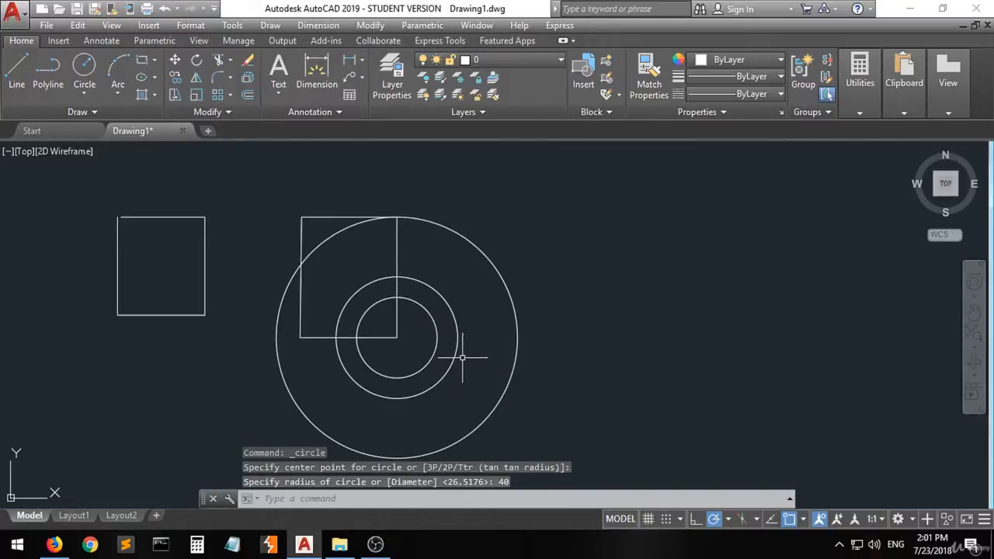
# - Delete the three concentric circles with a crossing selection, leaving out the polyline rectangle
pyautogui.moveTo(455, 354)
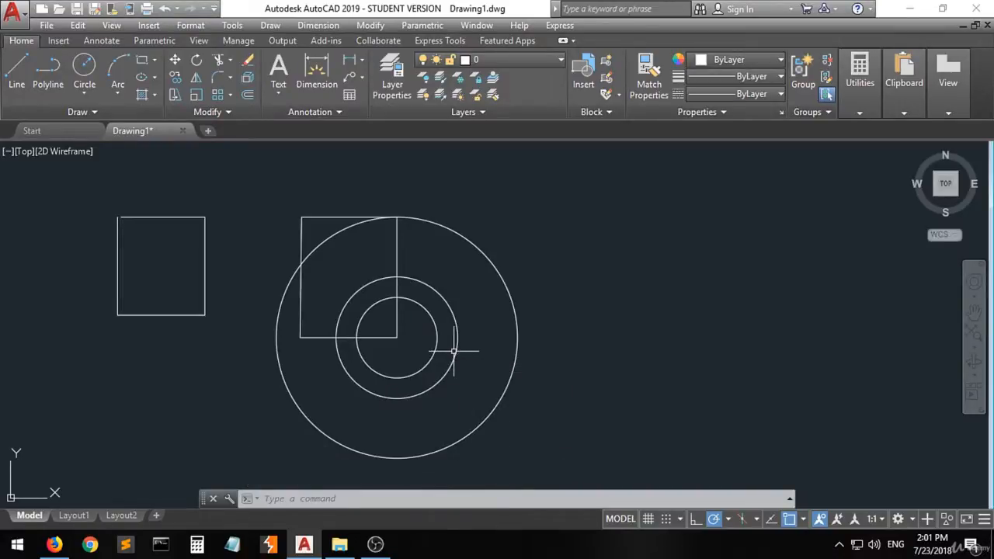
pyautogui.click(565, 242)
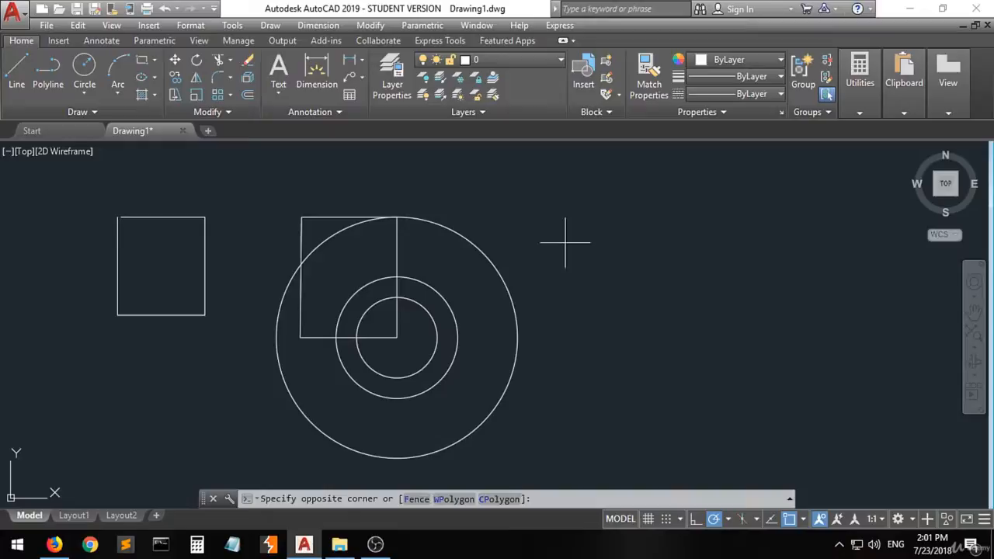
pyautogui.click(428, 338)
pyautogui.press('Delete')
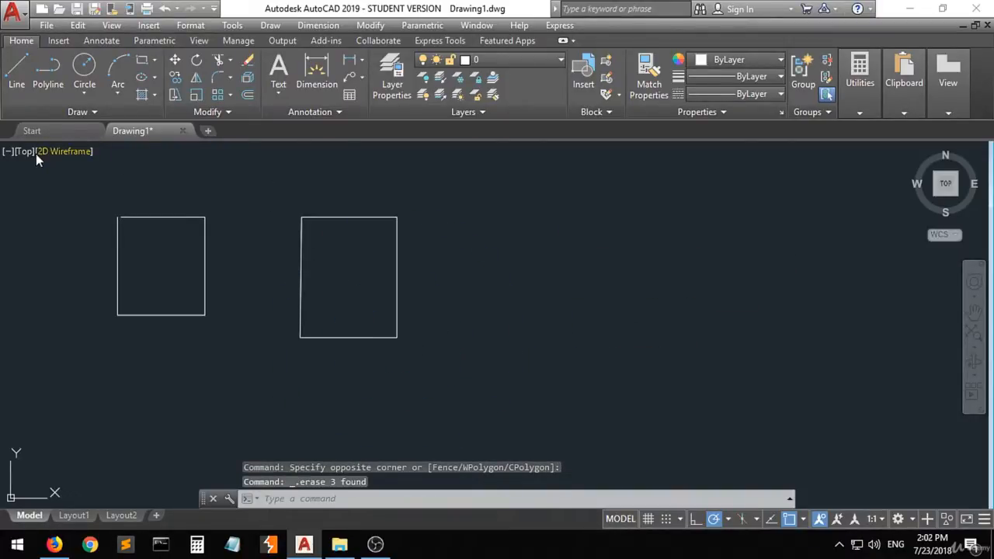
# - Draw a Center, Diameter circle with a diameter of 80 units centred on the polyline rectangle's lower-right corner
pyautogui.click(84, 94)
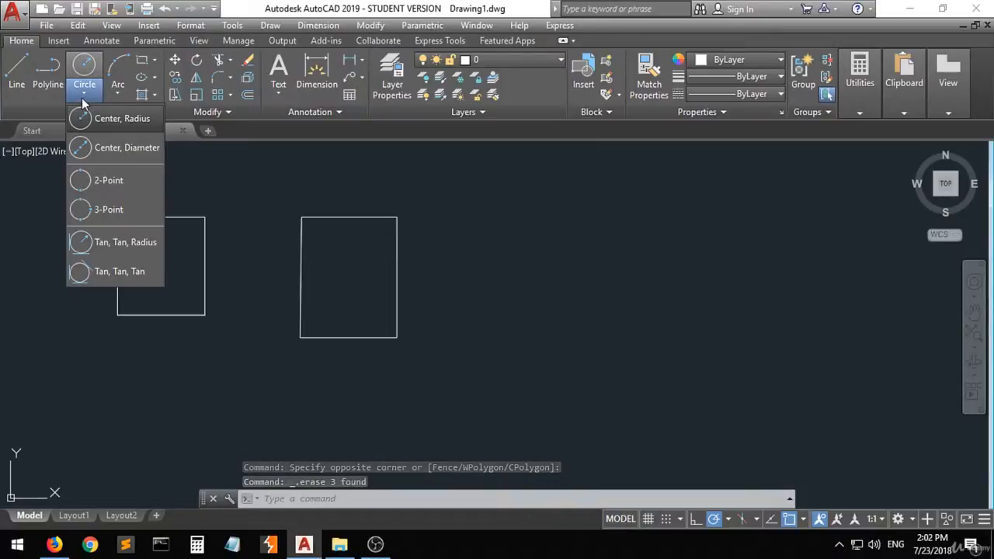
pyautogui.click(115, 152)
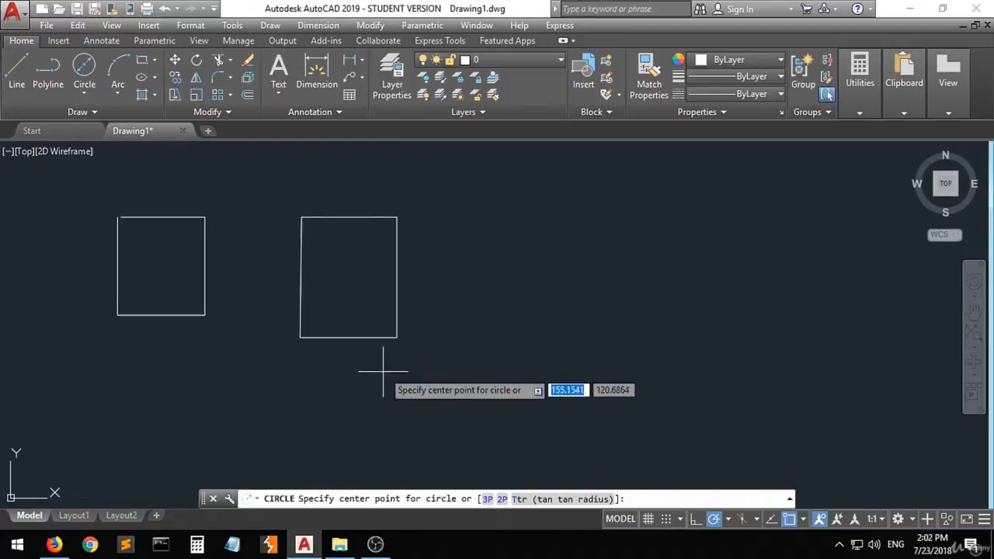
pyautogui.click(397, 338)
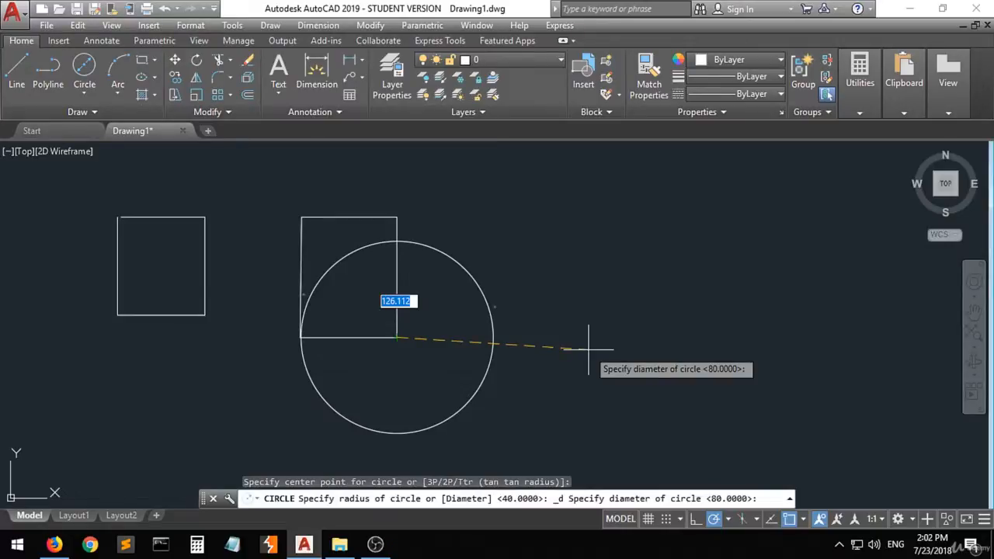
pyautogui.write('80')
pyautogui.press('Return')
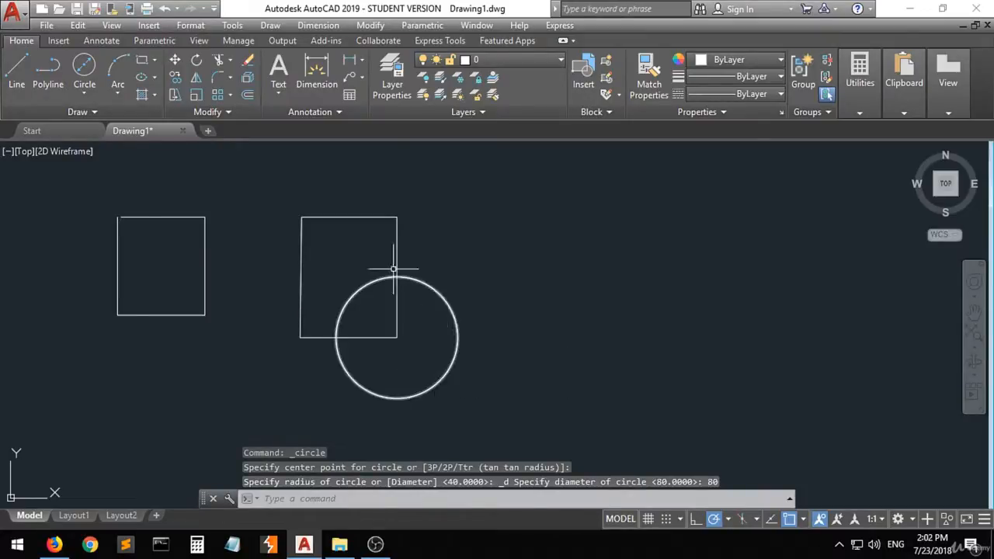
pyautogui.moveTo(457, 336)
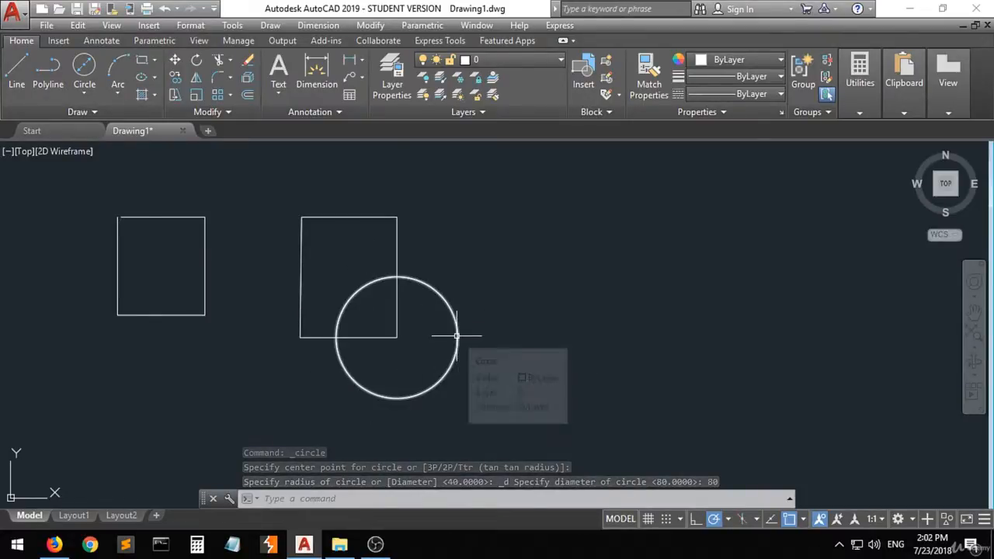
# - Draw a 2-Point circle whose diameter runs from the polyline rectangle's upper-right corner to its upper-left corner
pyautogui.click(84, 95)
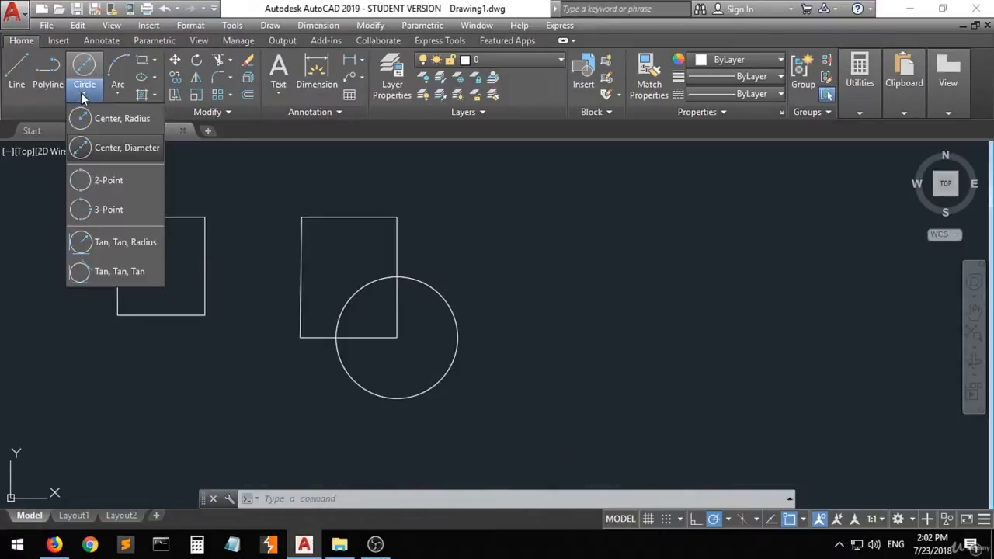
pyautogui.click(127, 181)
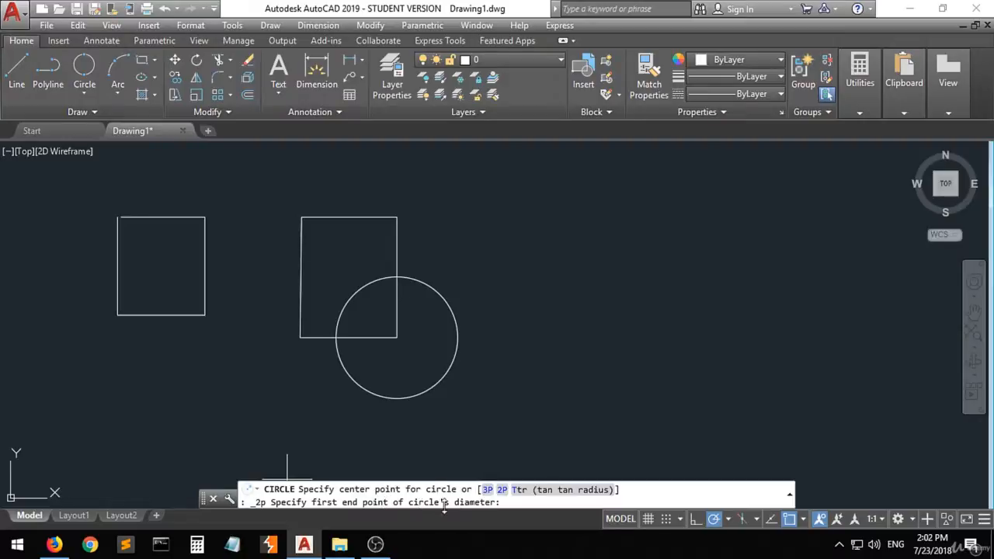
pyautogui.click(397, 218)
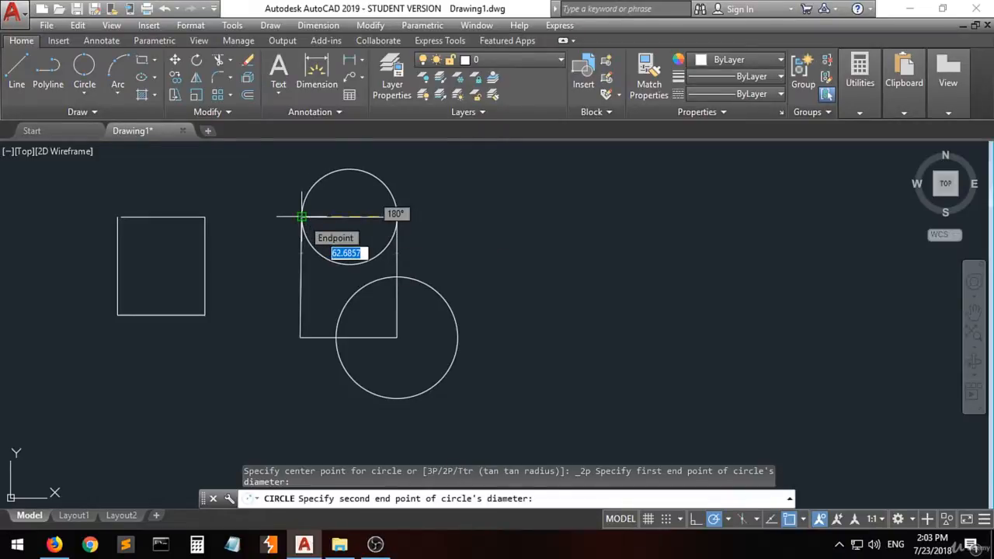
pyautogui.click(302, 216)
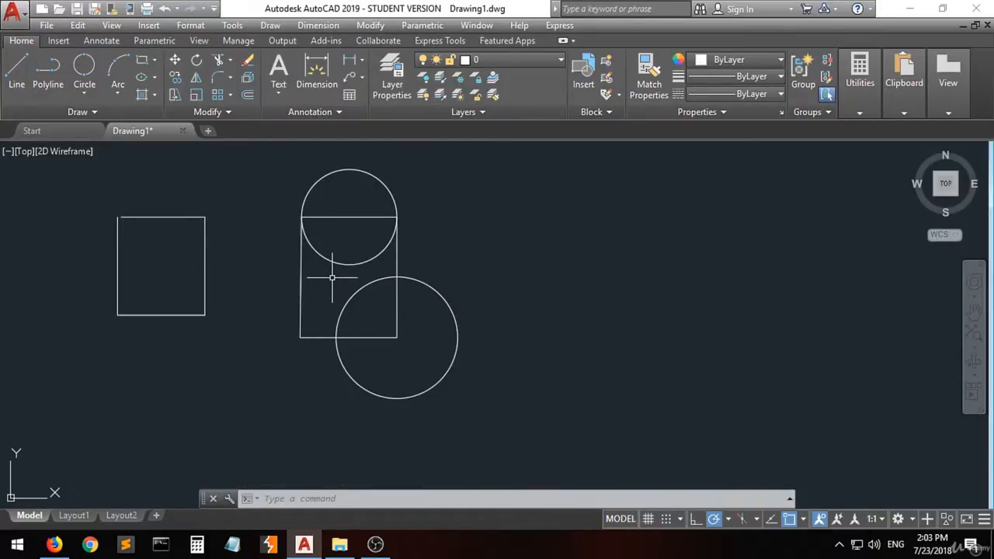
# - Draw a 3-Point circle through the line box's upper-left, upper-right and lower-right corners
pyautogui.click(77, 92)
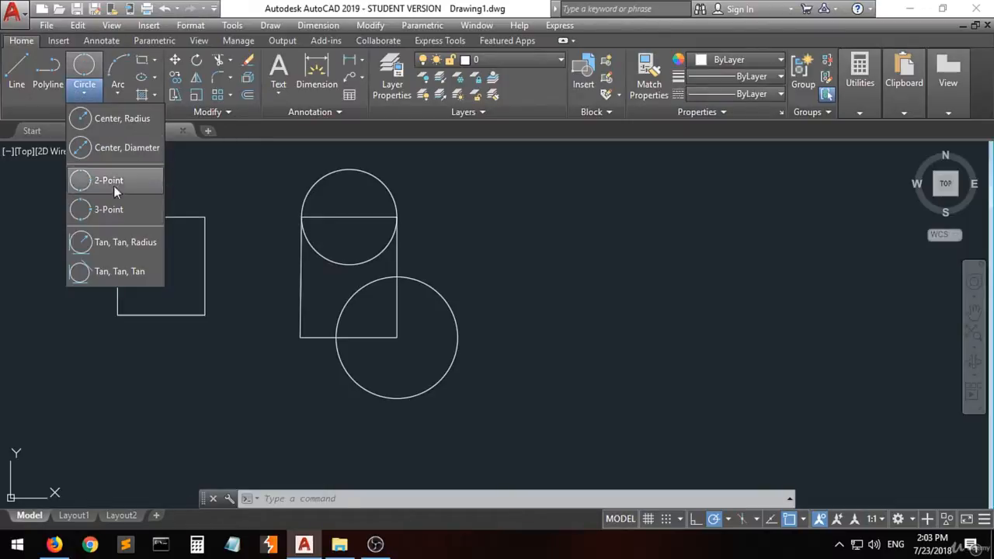
pyautogui.click(110, 211)
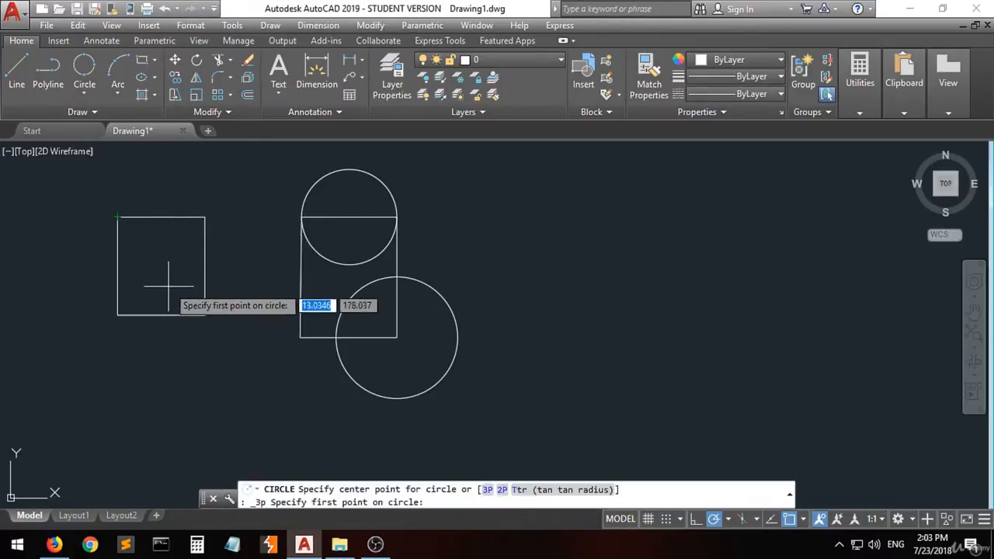
pyautogui.click(117, 218)
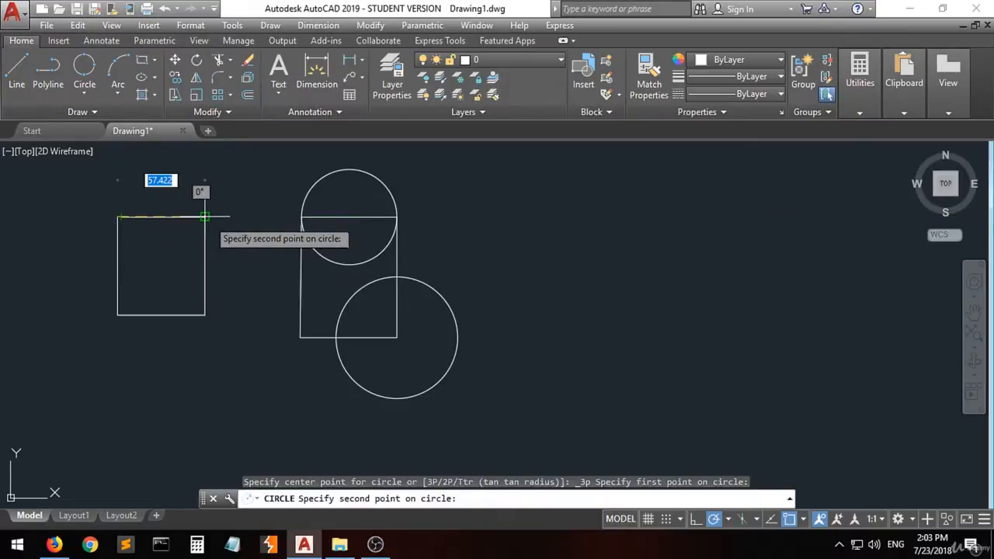
pyautogui.click(205, 217)
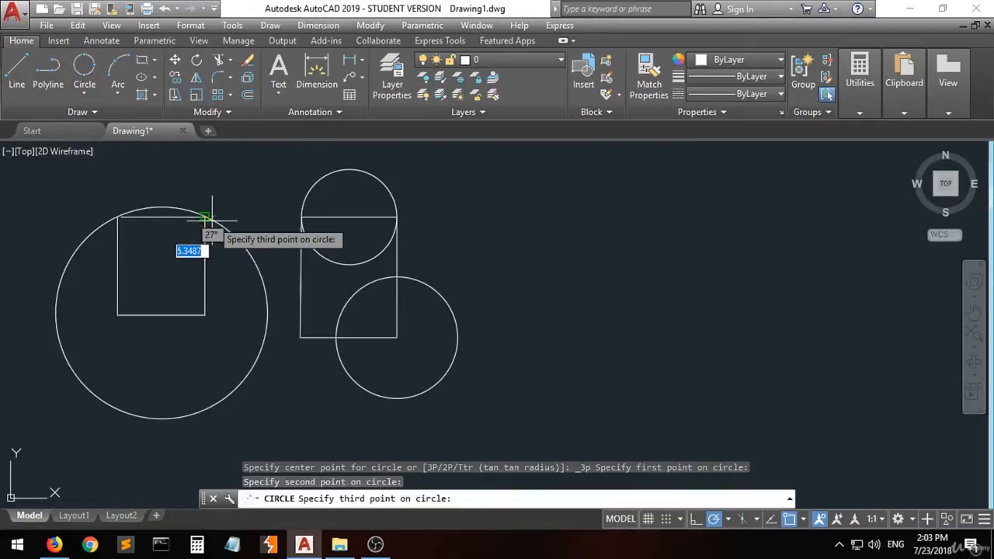
pyautogui.click(204, 316)
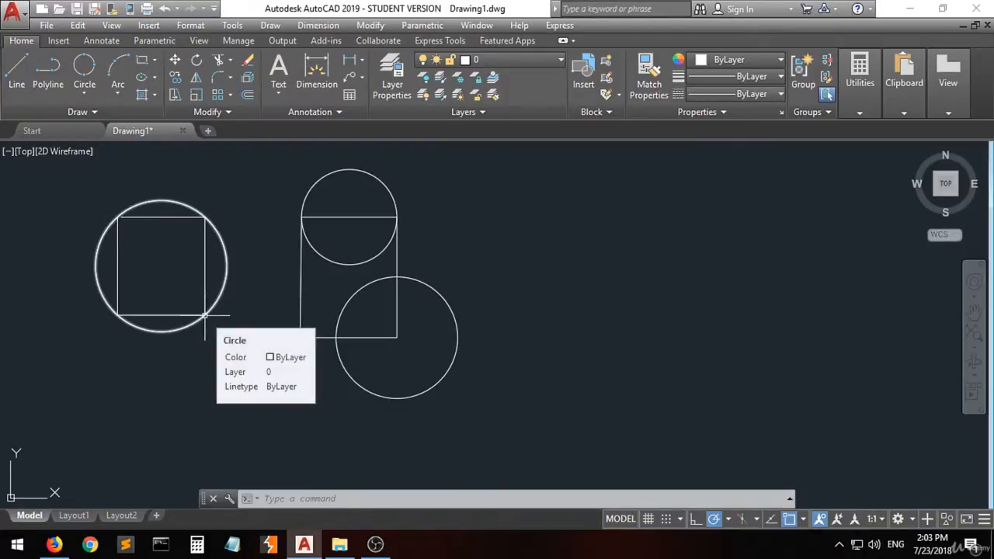
# - Draw a Tan, Tan, Radius circle tangent to the line box's left and top sides with a radius of 40 units
pyautogui.click(83, 93)
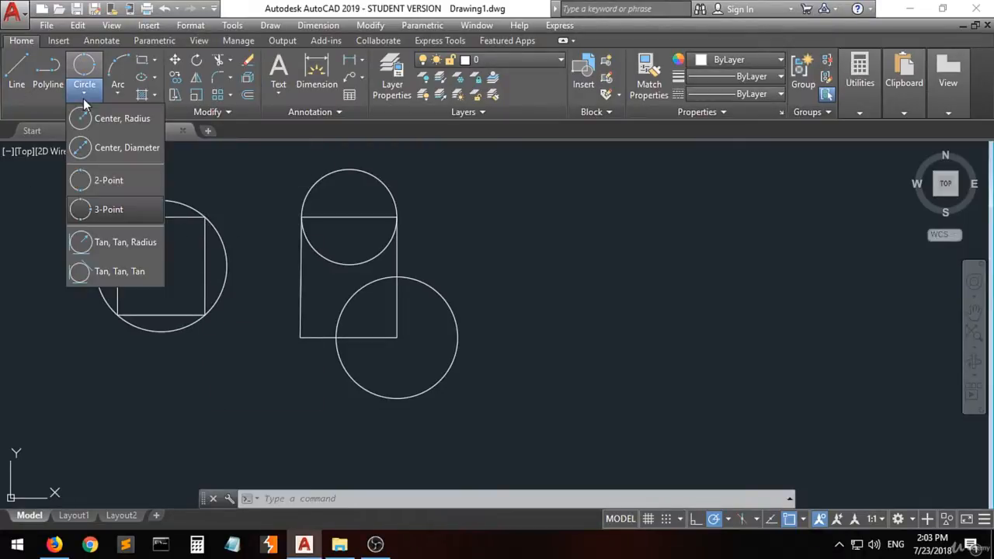
pyautogui.click(144, 247)
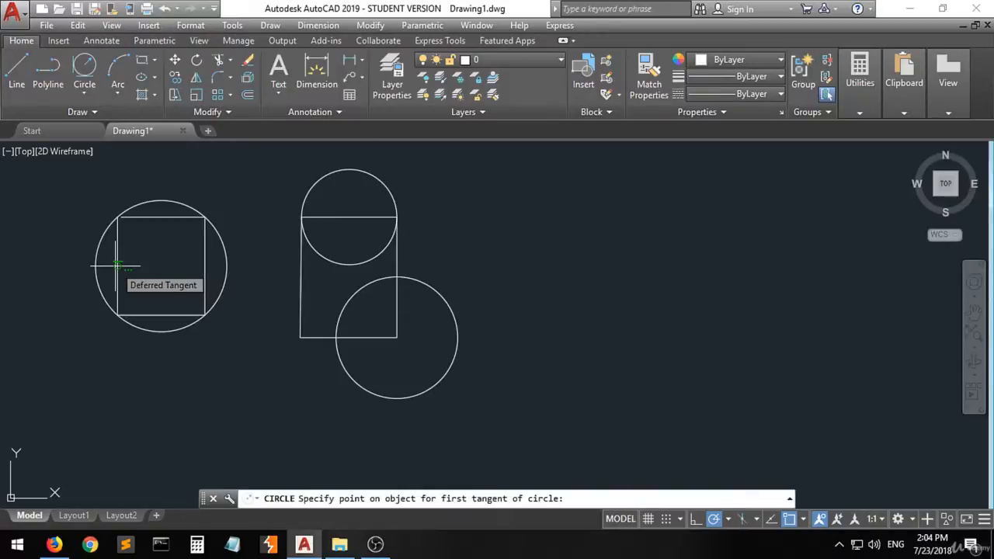
pyautogui.click(116, 265)
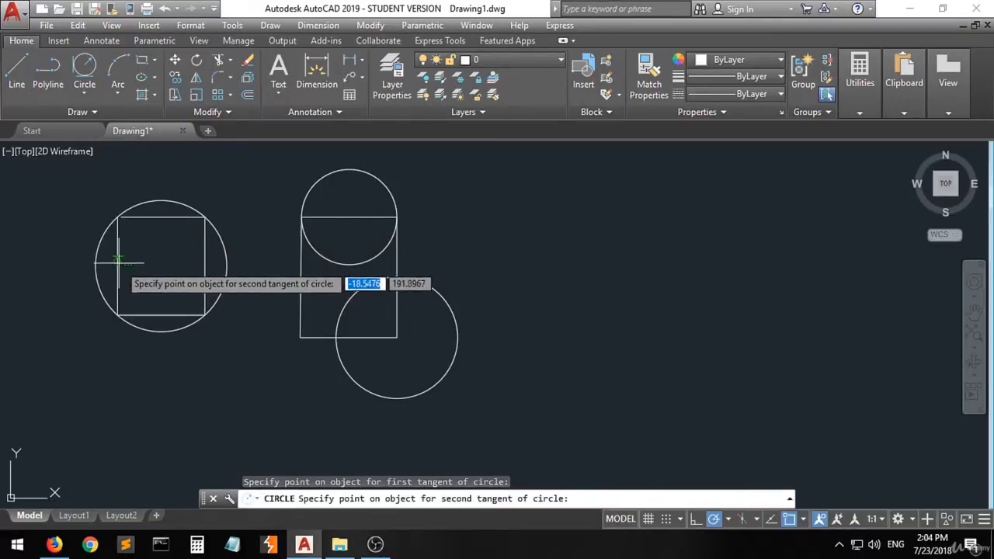
pyautogui.click(158, 218)
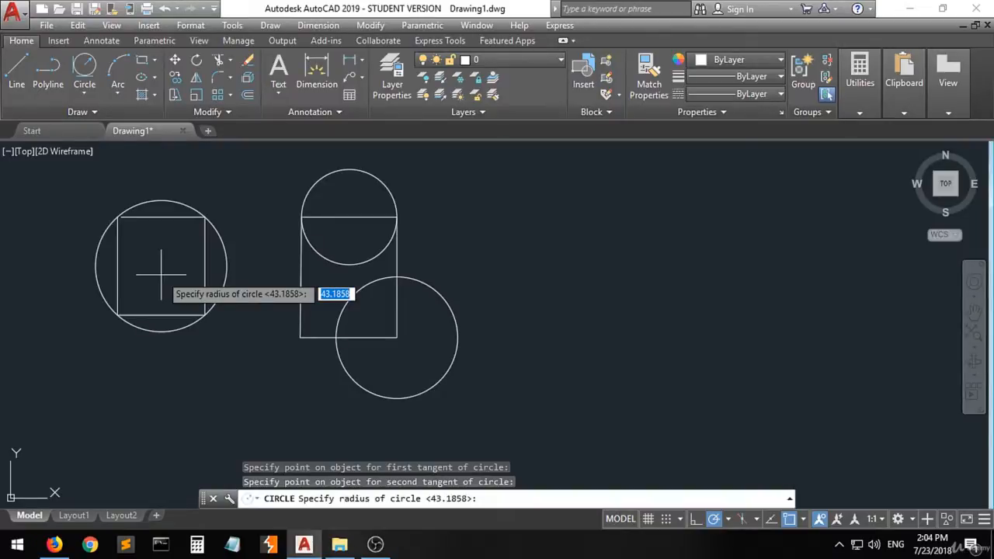
pyautogui.write('0')
pyautogui.press('Return')
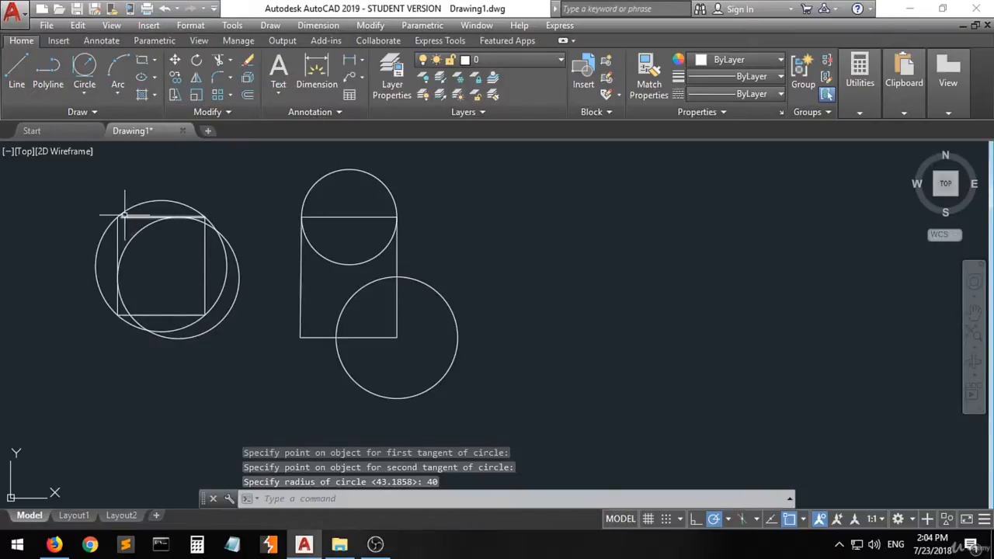
# - Delete the 3-Point circle and the Tan, Tan, Radius circle, leaving the line box in place
pyautogui.click(102, 236)
pyautogui.press('Delete')
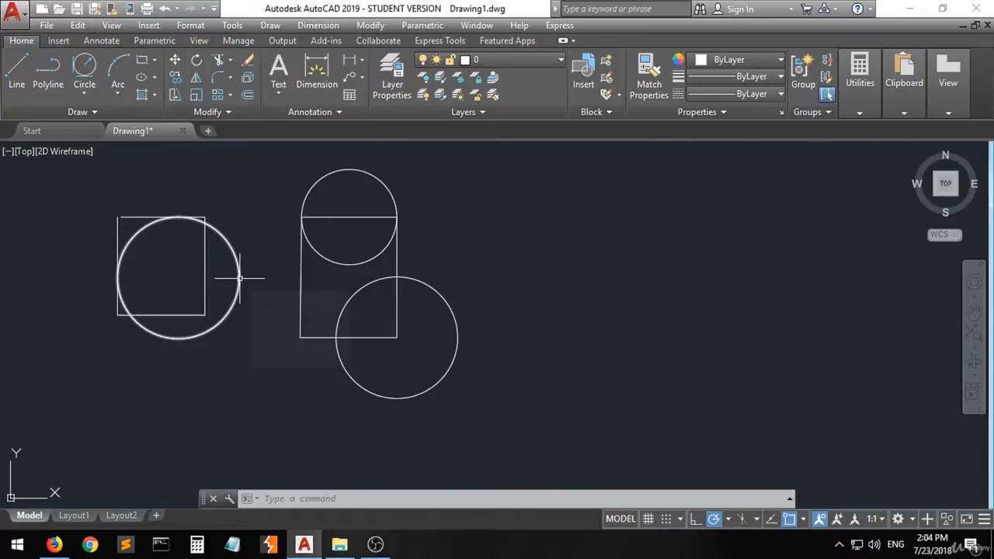
pyautogui.moveTo(239, 277)
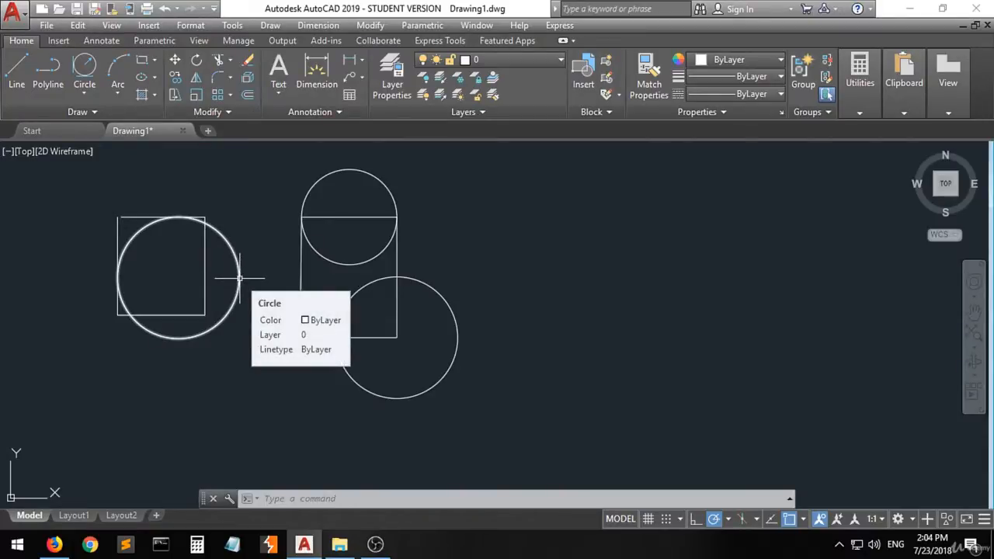
pyautogui.click(239, 277)
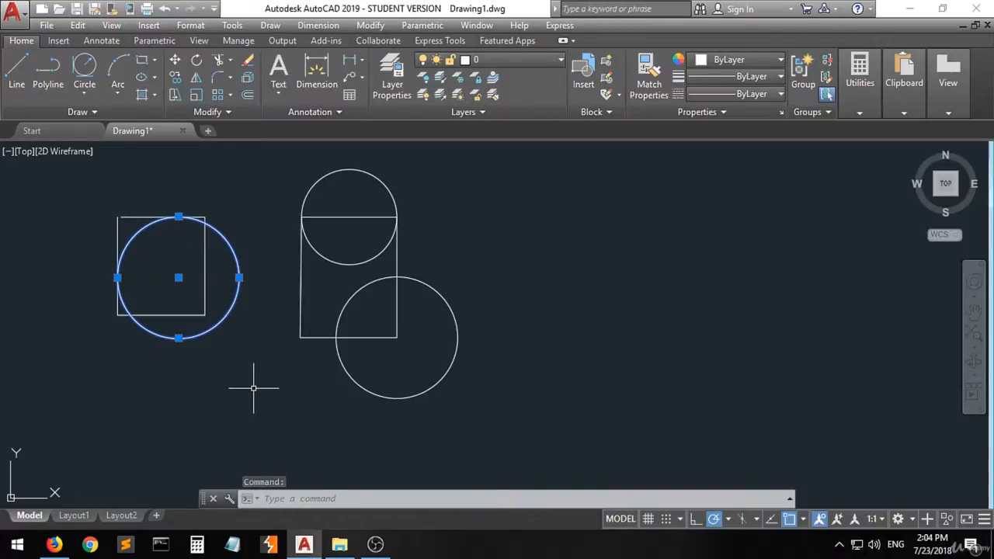
pyautogui.press('Delete')
# - Draw a Tan, Tan, Tan circle inside the line box, tangent to its left, top and right sides
pyautogui.click(85, 94)
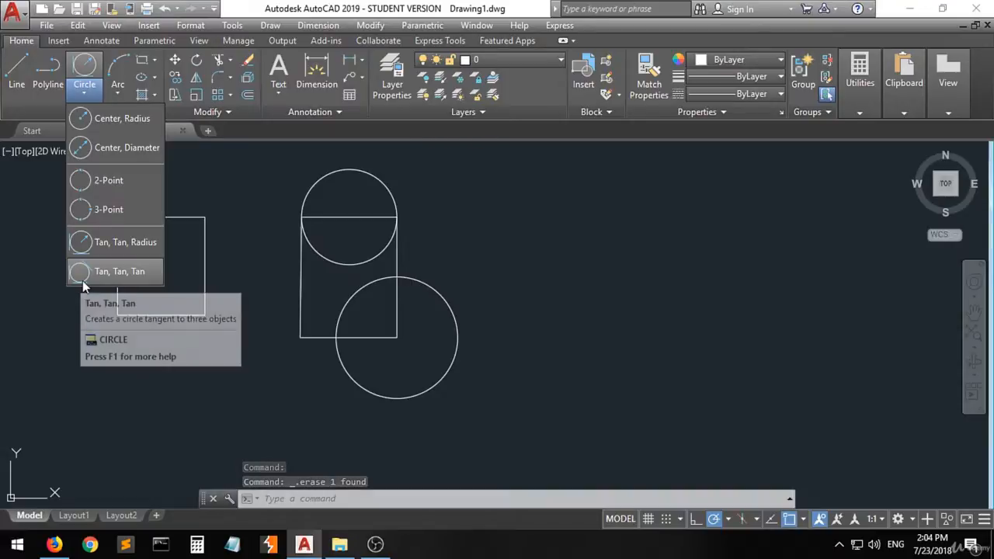
pyautogui.click(135, 274)
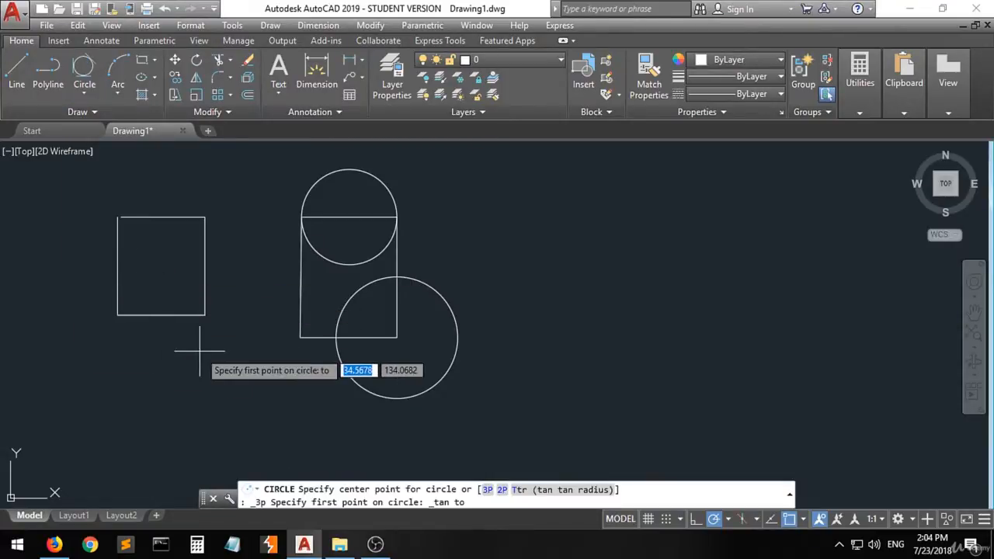
pyautogui.click(116, 266)
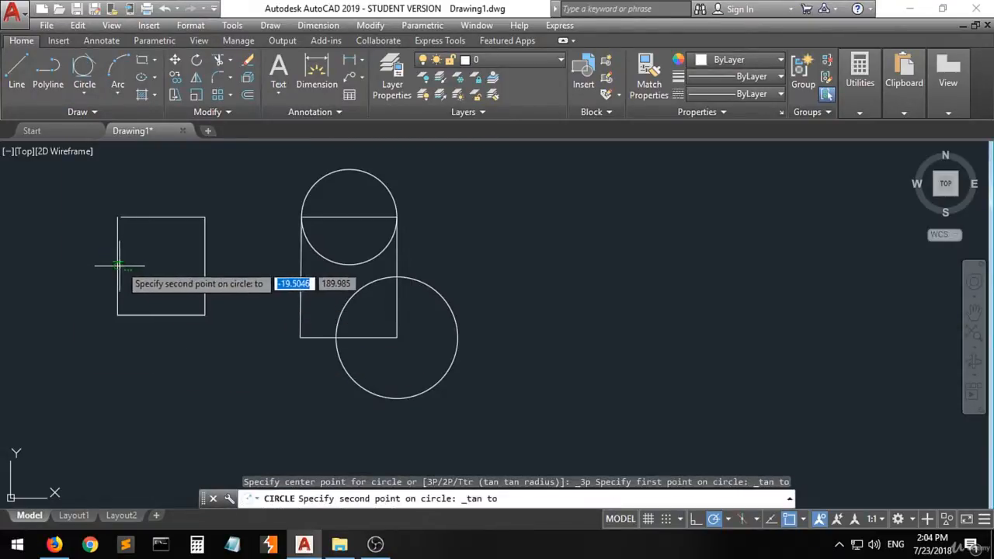
pyautogui.click(162, 216)
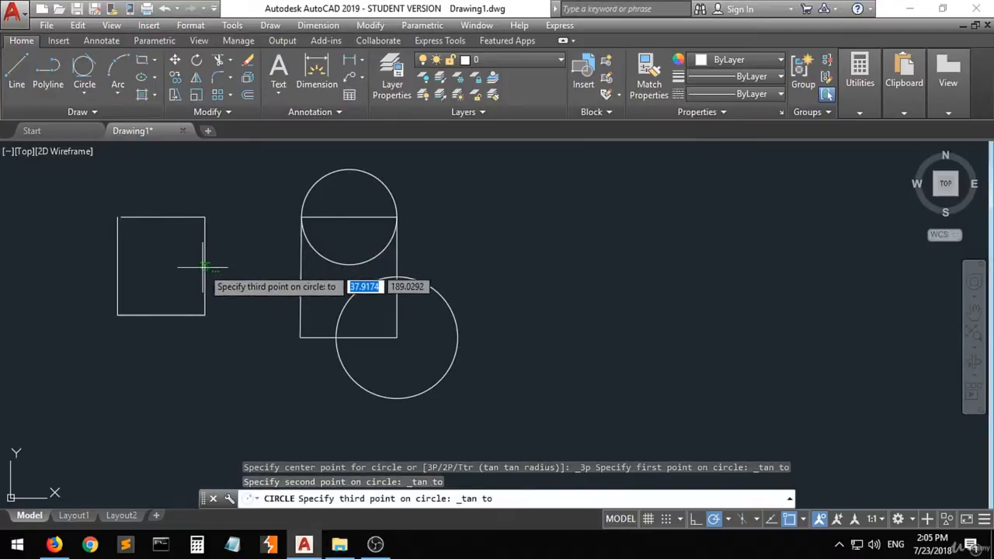
pyautogui.click(205, 269)
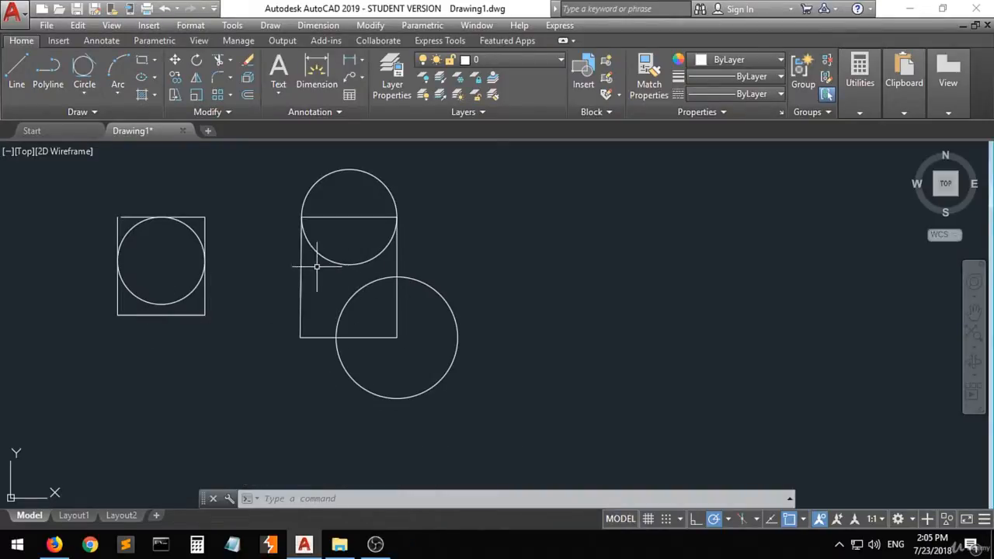
# - Draw a Tan, Tan, Tan circle tangent to the large lower circle, the upper circle and the polyline rectangle's left side
pyautogui.click(80, 68)
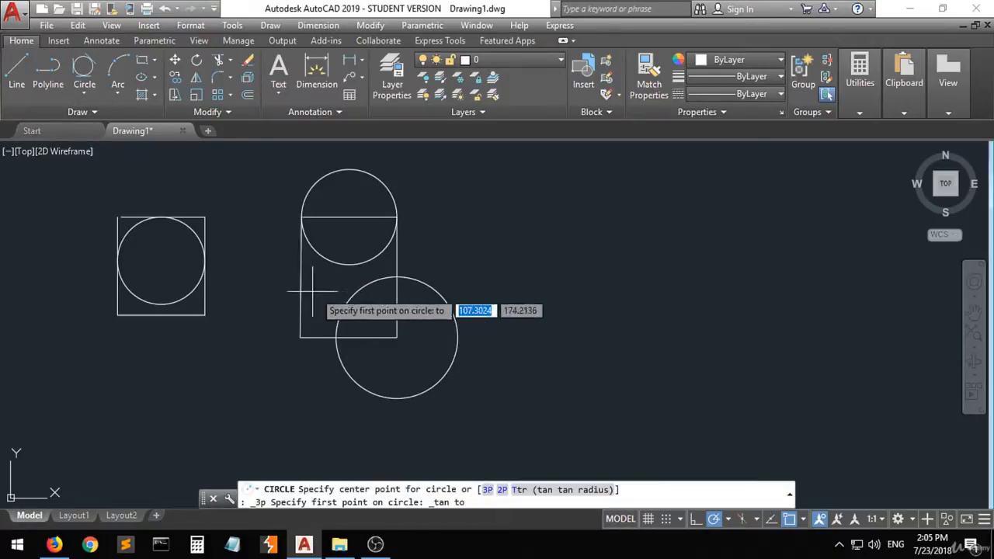
pyautogui.click(346, 303)
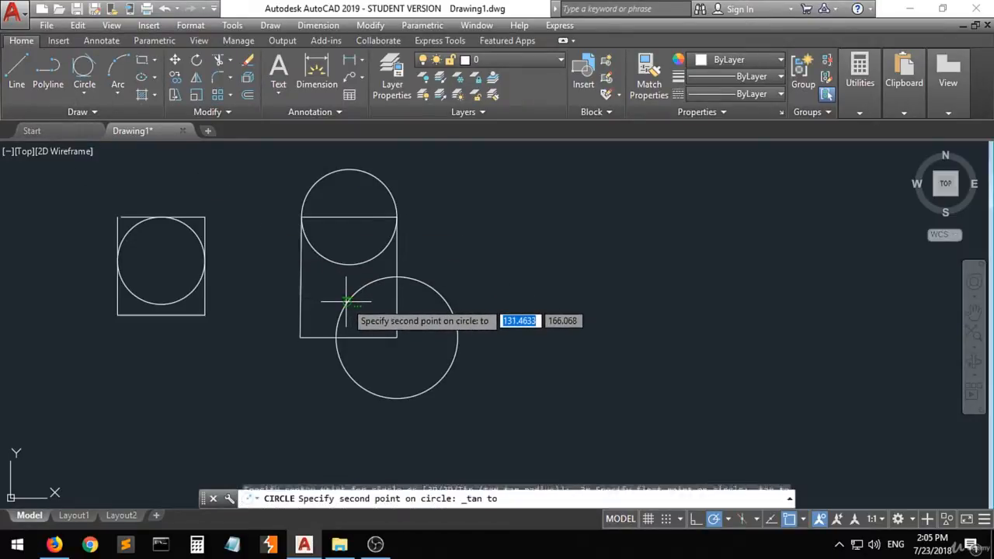
pyautogui.click(329, 262)
pyautogui.click(302, 287)
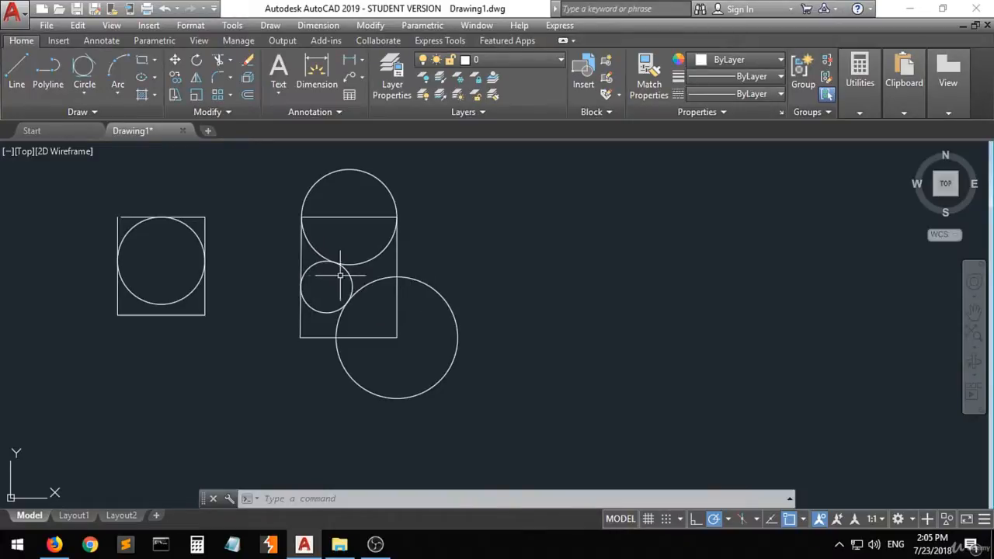
# - Draw a Tan, Tan, Tan circle tangent to the polyline rectangle's right side, the adjacent small circle and the rectangle's bottom side
pyautogui.click(82, 74)
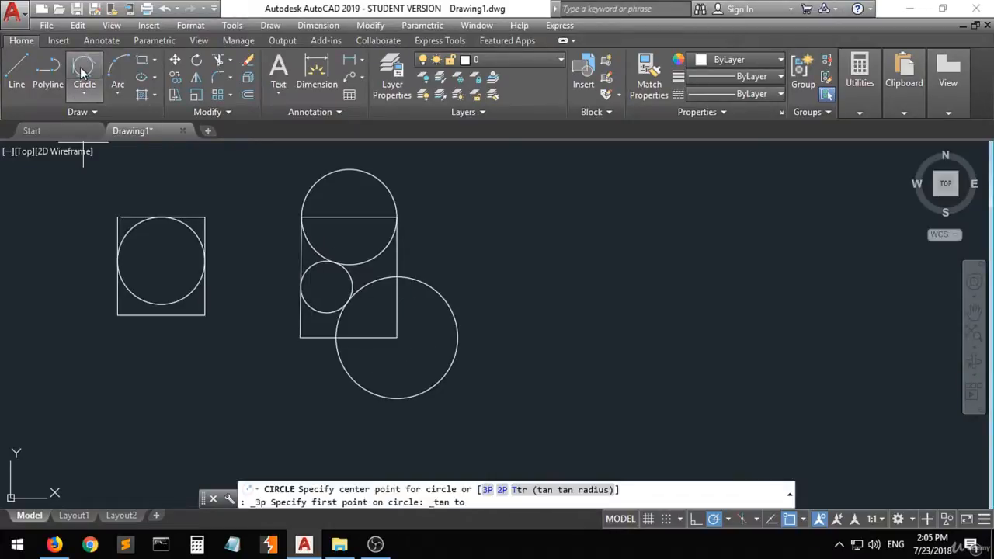
pyautogui.click(396, 298)
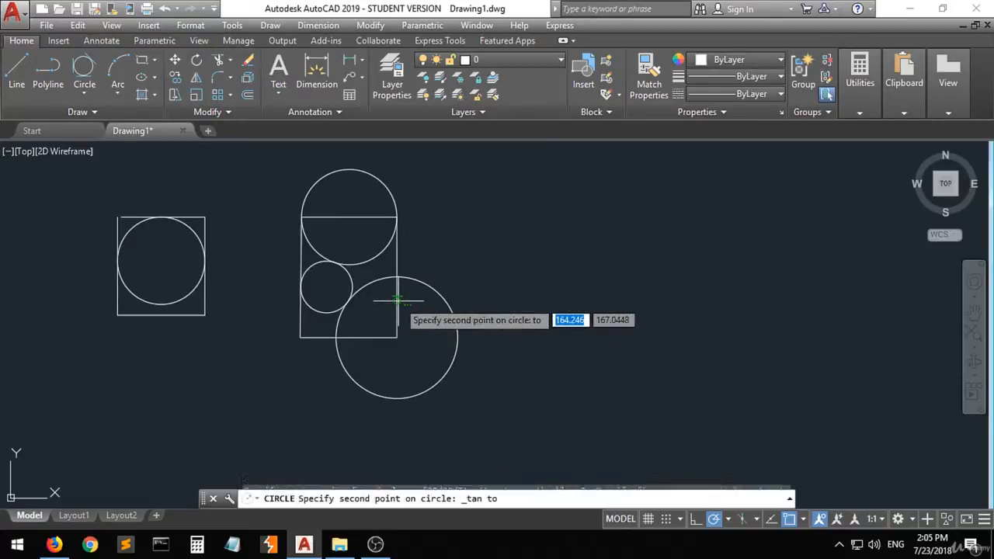
pyautogui.click(352, 289)
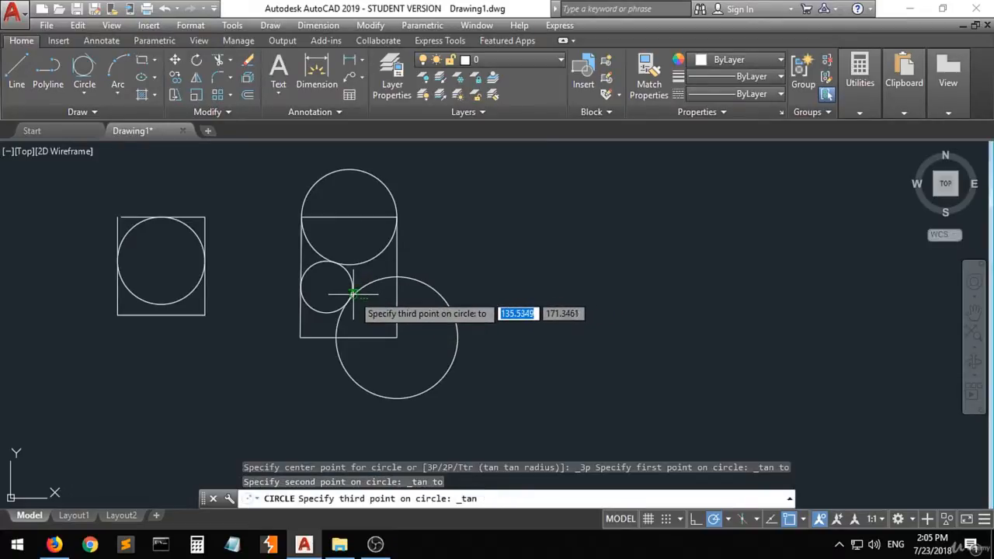
pyautogui.click(373, 335)
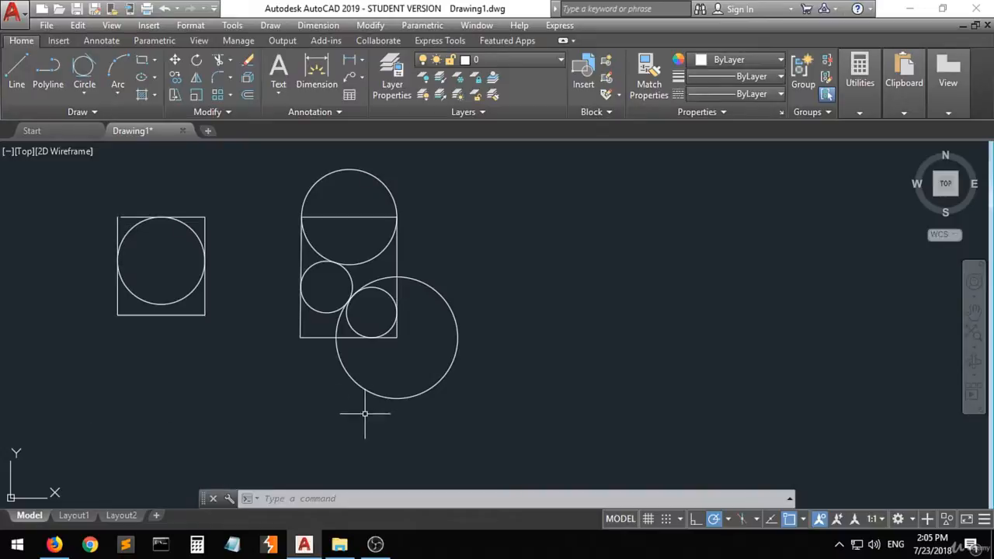
# - Draw a 3-Point arc from the large circle's top quadrant through its center to its right quadrant
pyautogui.click(120, 93)
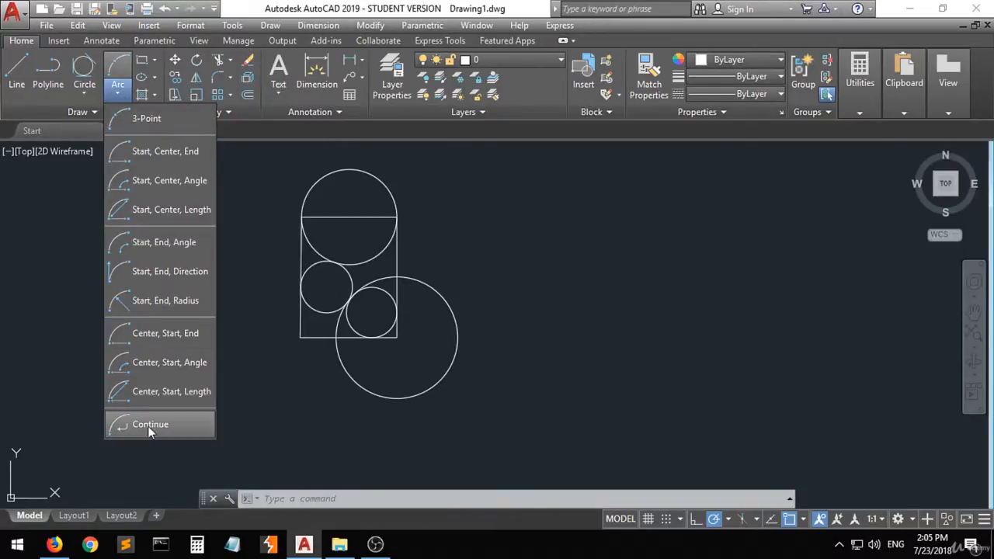
pyautogui.click(150, 121)
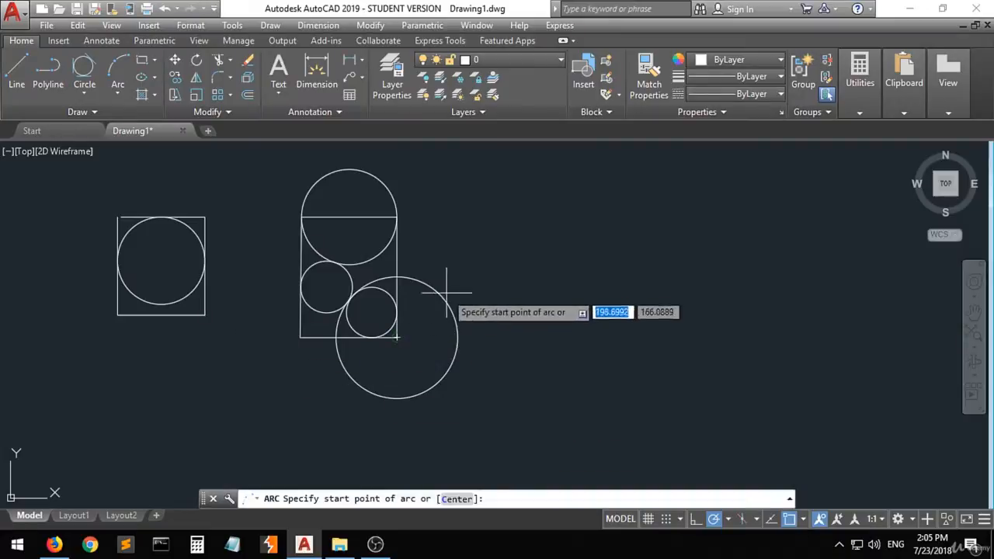
pyautogui.click(397, 276)
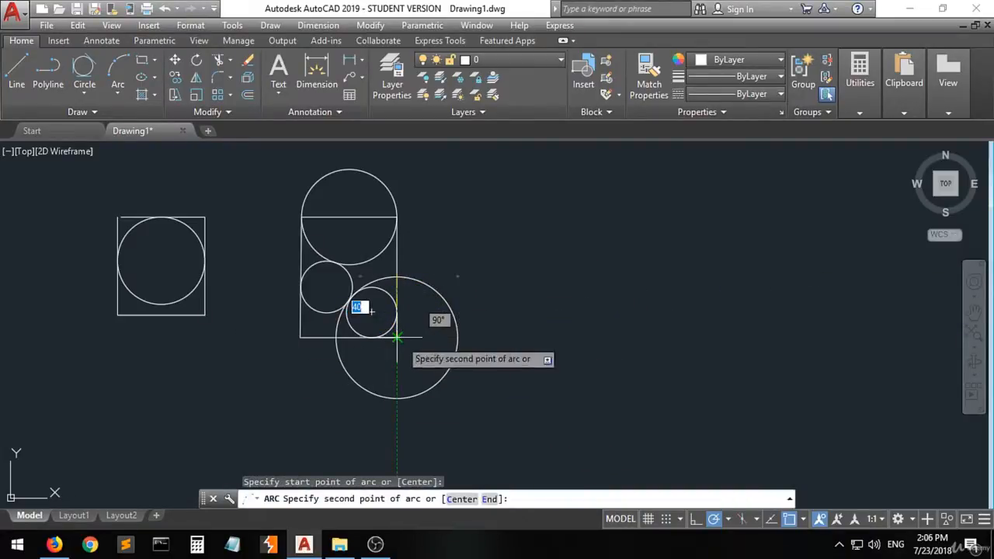
pyautogui.click(397, 337)
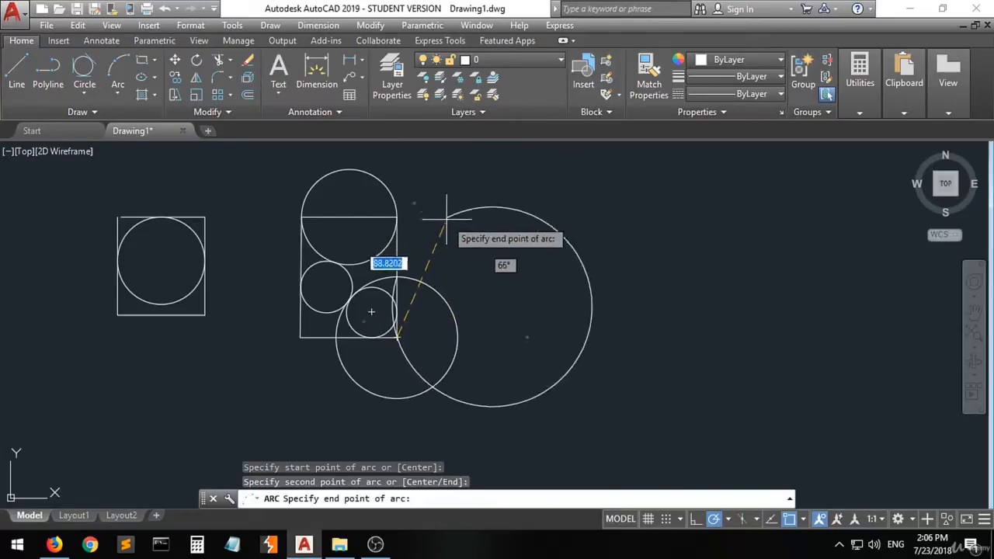
pyautogui.click(458, 337)
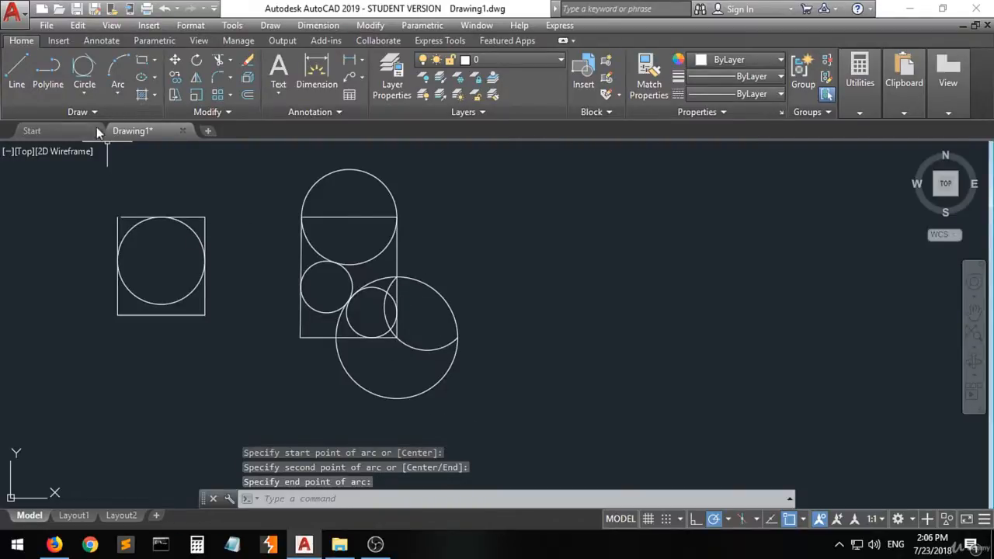
# - Draw a 3-Point arc from the line box's upper-left corner through its upper-right corner to the inscribed circle's rightmost point
pyautogui.click(118, 68)
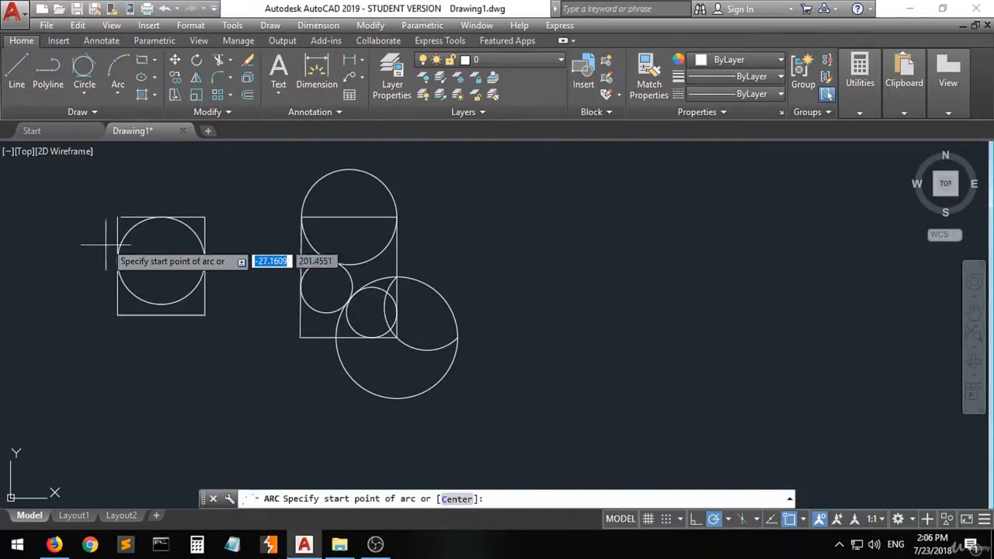
pyautogui.click(117, 218)
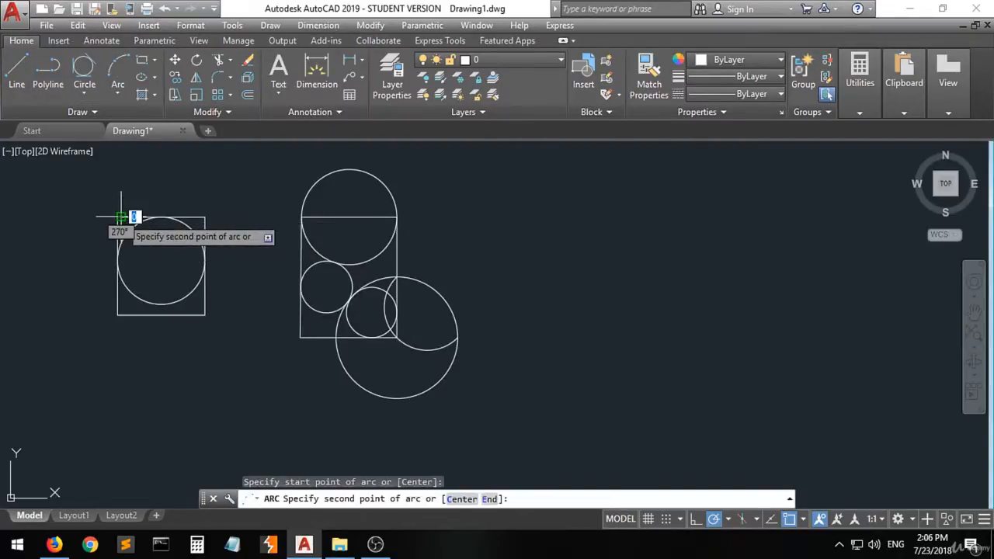
pyautogui.click(204, 218)
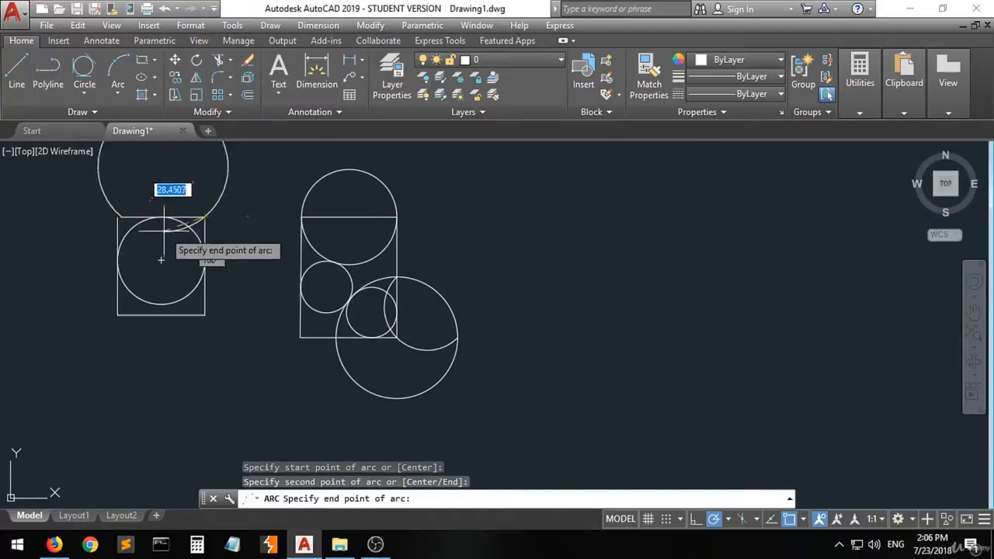
pyautogui.click(206, 261)
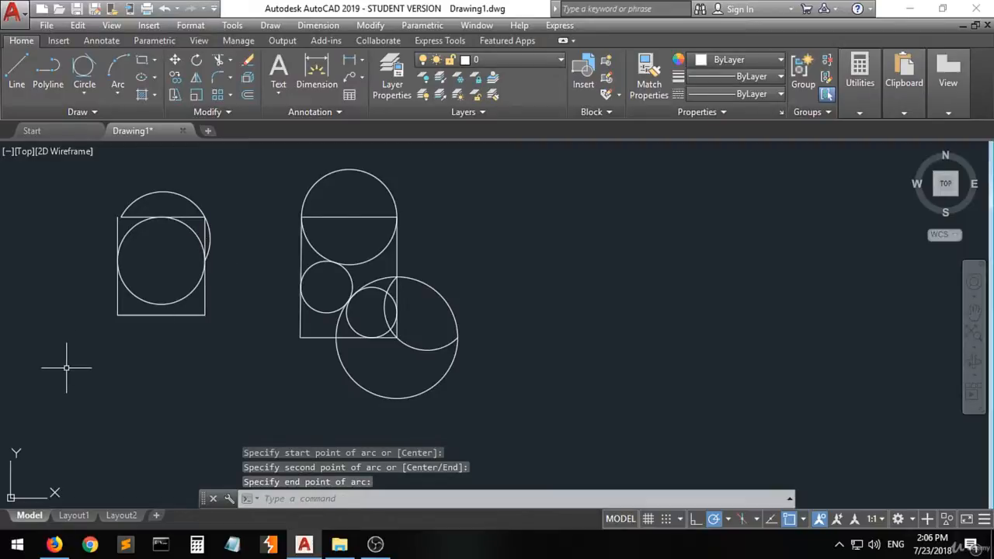
# - Draw a Start, Center, End arc from the large circle's right quadrant, bulging downward and ending above and to the right of it
pyautogui.click(118, 95)
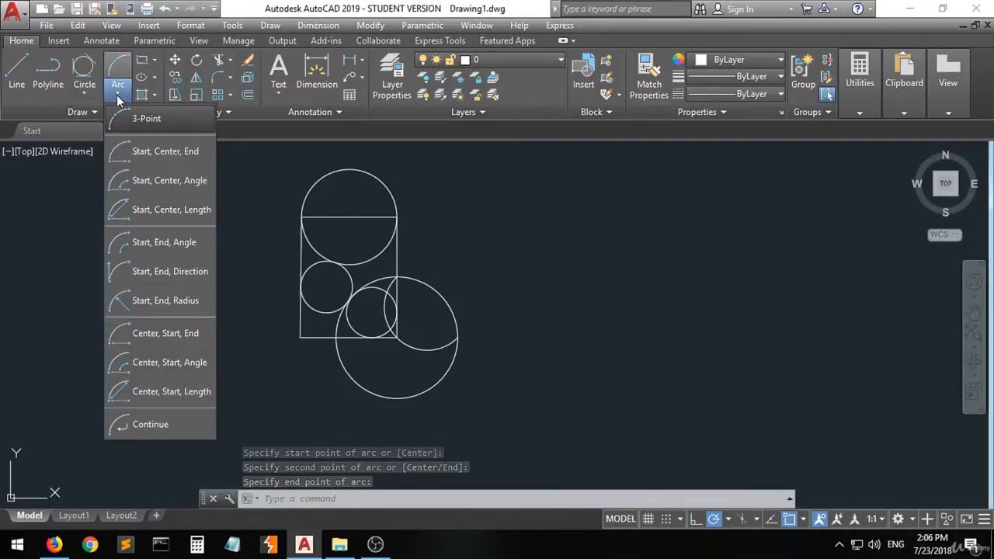
pyautogui.click(166, 160)
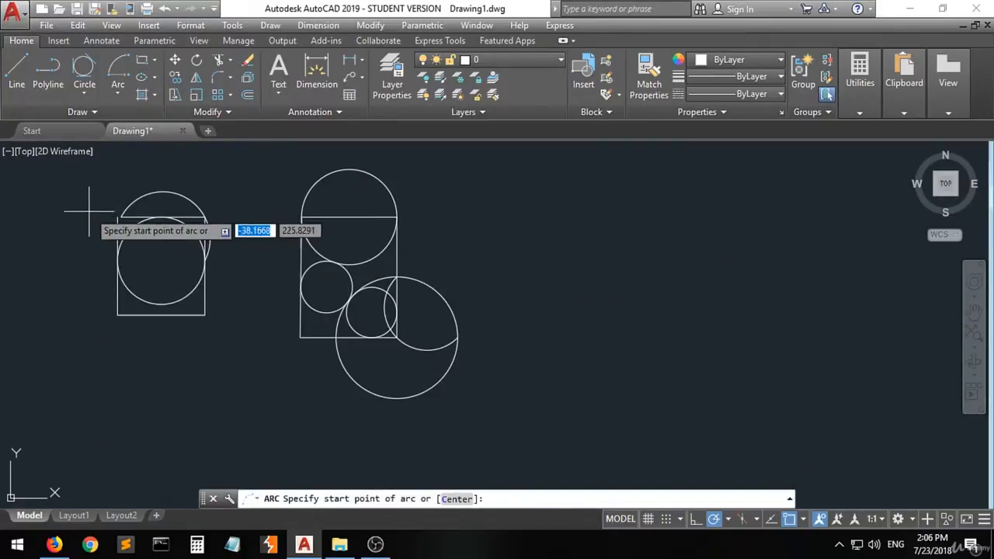
pyautogui.click(457, 337)
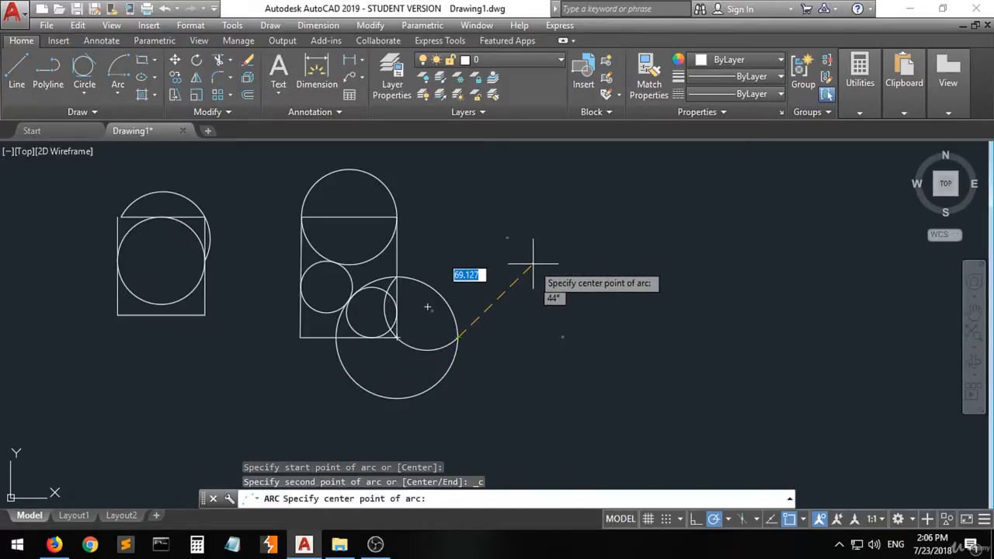
pyautogui.click(478, 292)
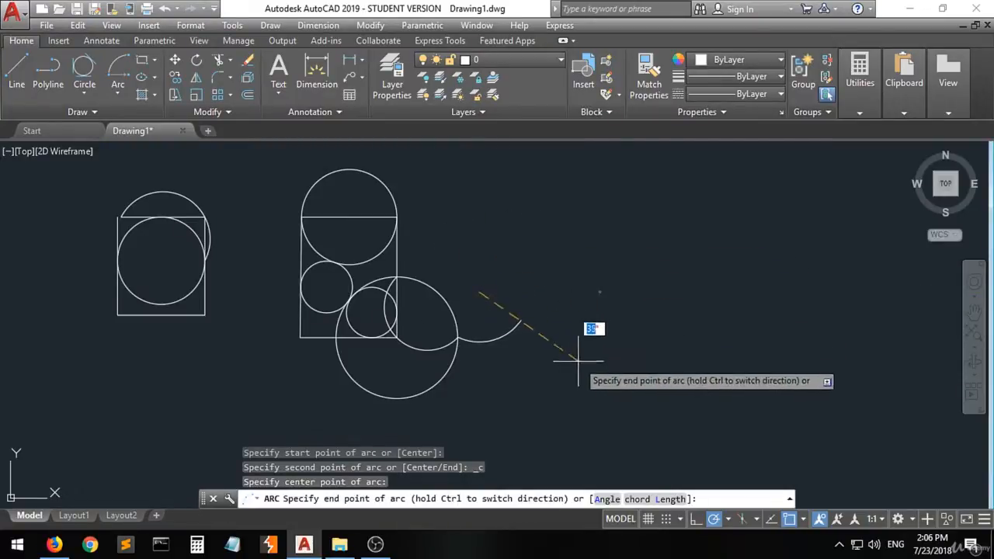
pyautogui.click(594, 247)
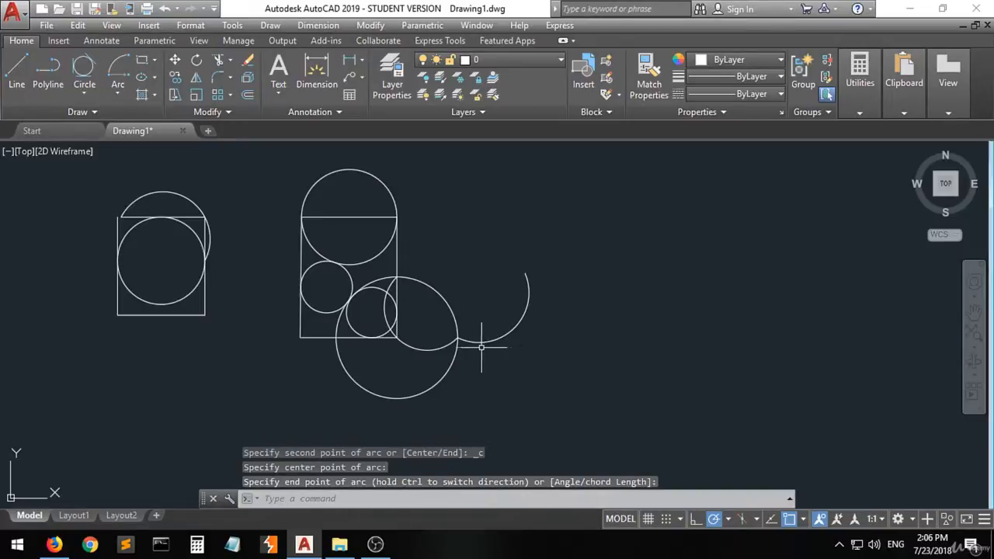
# - Draw a Start, Center, Angle arc from the upper circle's right quadrant, with its center about 33 units to the right and a 90° angle
pyautogui.click(117, 93)
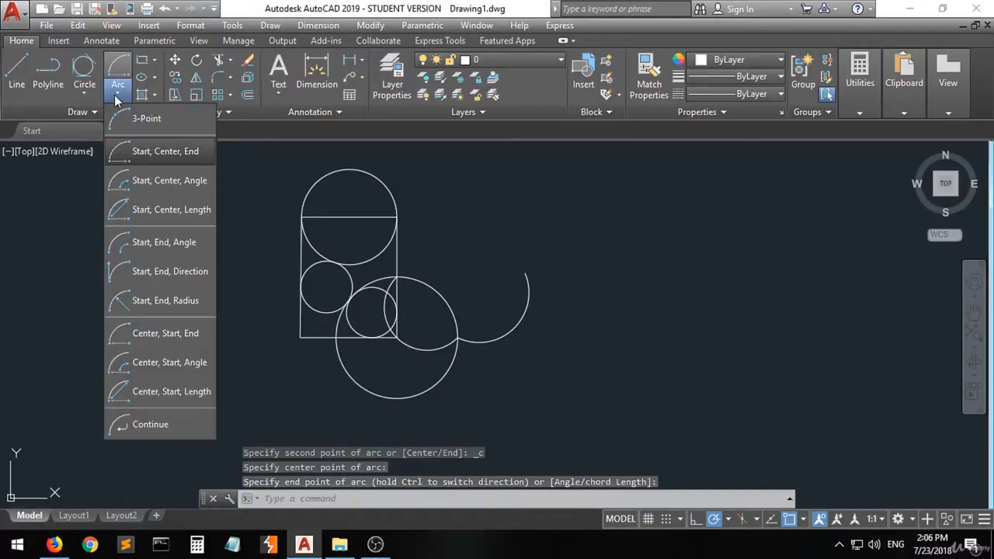
pyautogui.click(177, 183)
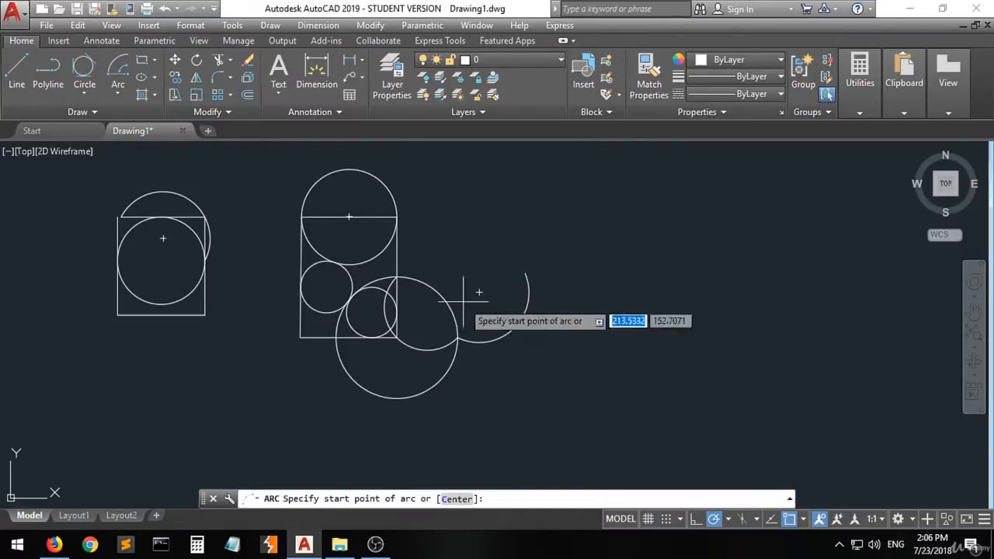
pyautogui.click(397, 217)
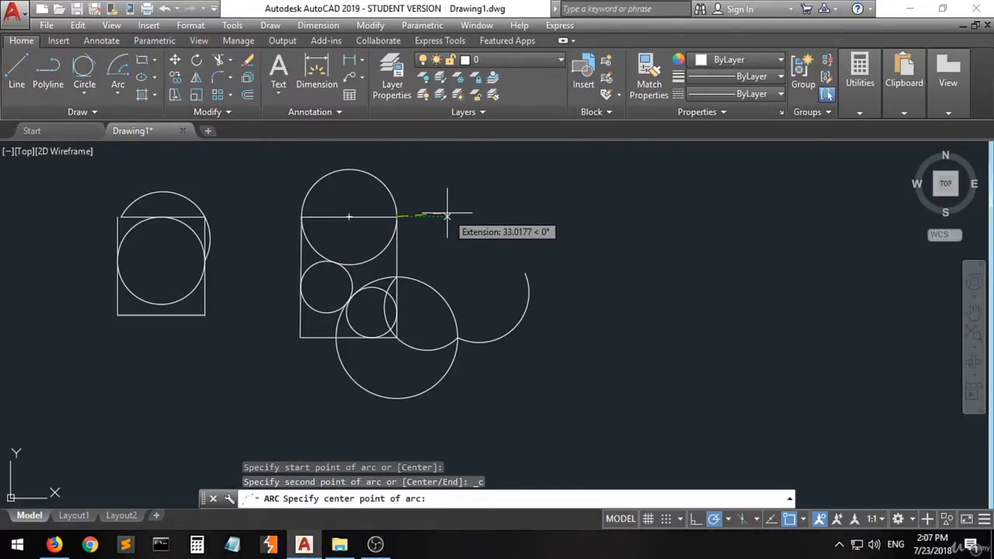
pyautogui.click(446, 215)
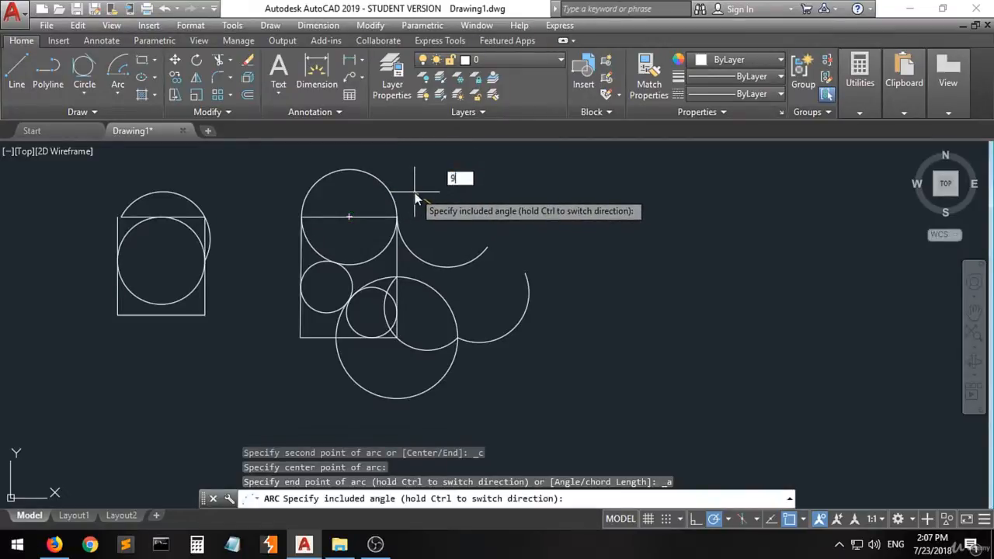
pyautogui.press('Return')
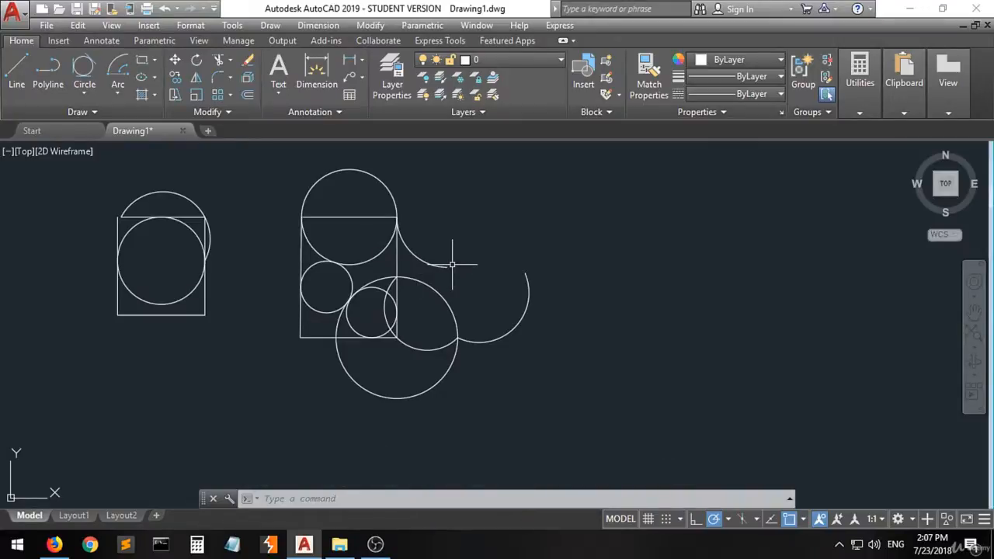
# - Draw a Start, Center, Length arc from the free end of the Start, Center, End arc, centered to its upper right
pyautogui.click(117, 92)
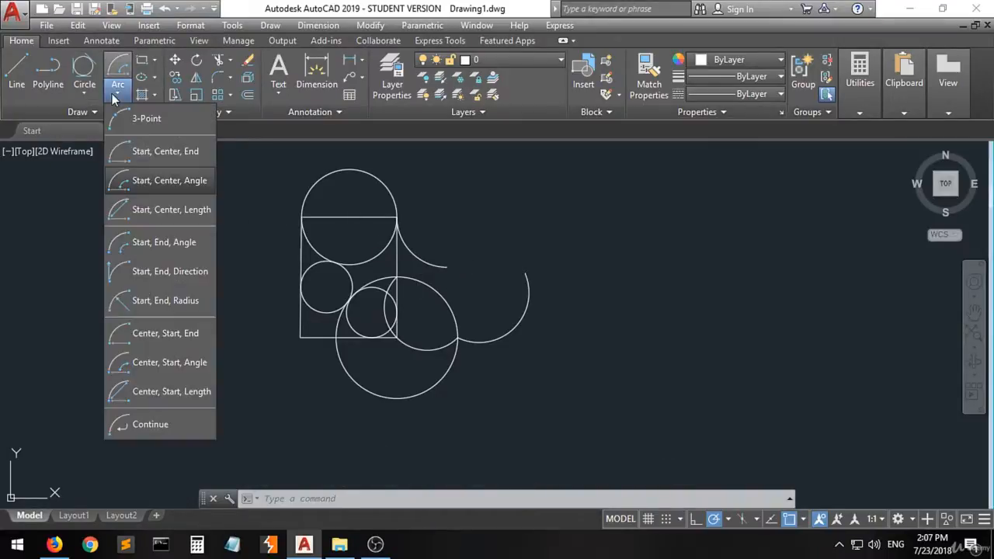
pyautogui.click(182, 211)
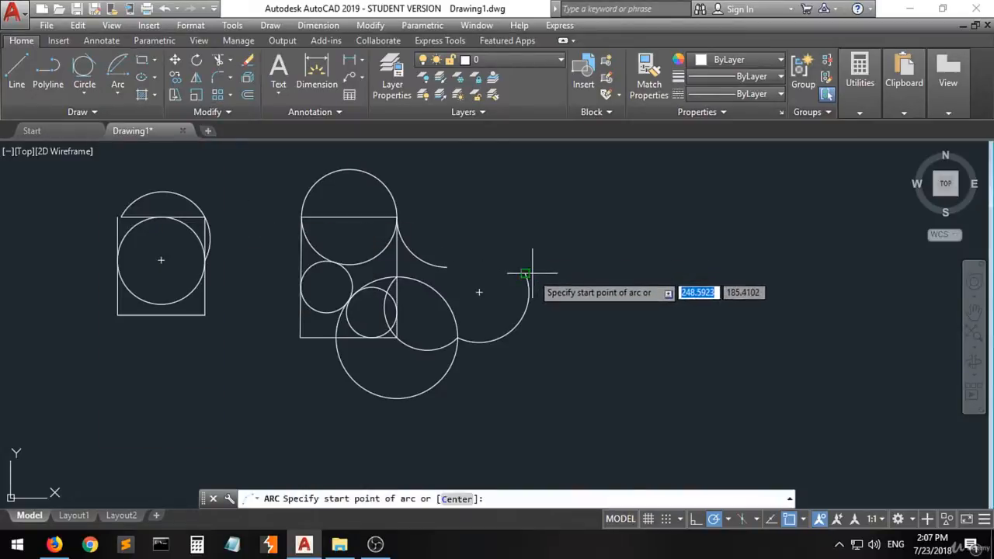
pyautogui.click(526, 272)
pyautogui.click(598, 247)
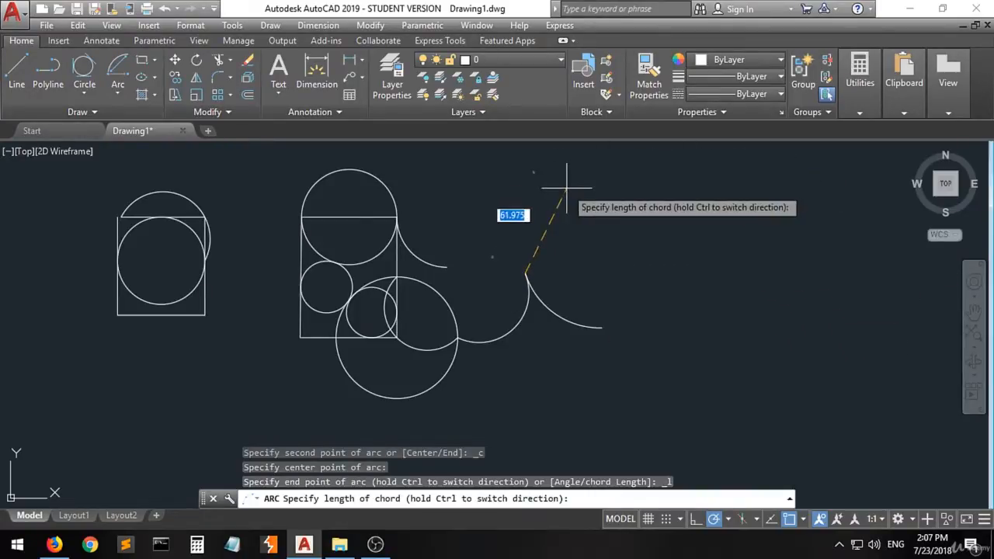
pyautogui.click(484, 208)
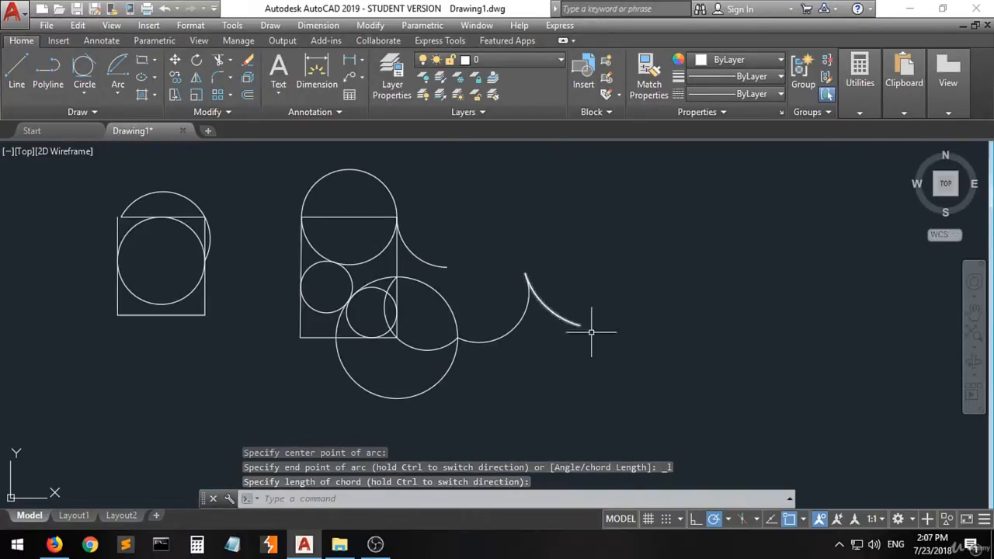
# - Erase all circles, arcs, lines and polylines from the drawing
pyautogui.click(117, 93)
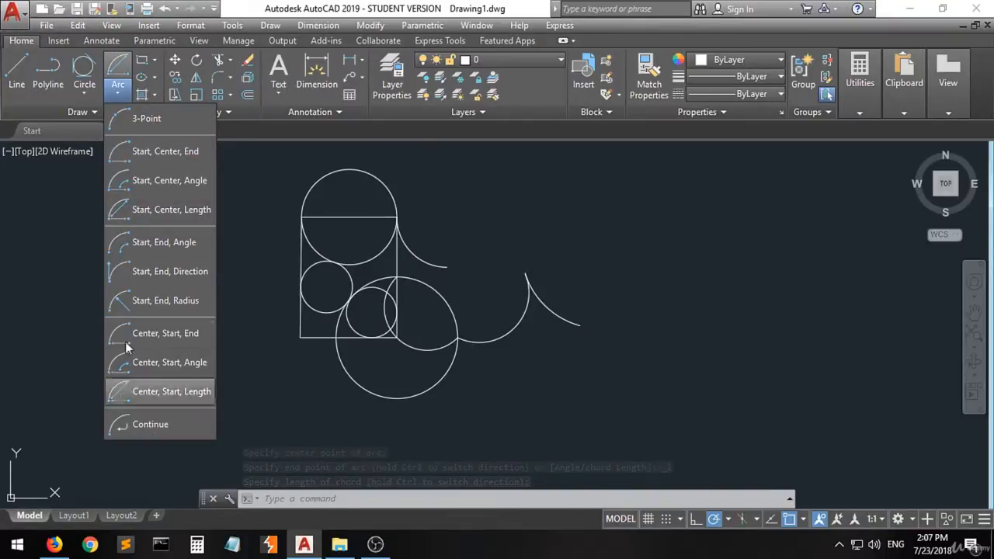
pyautogui.click(75, 226)
pyautogui.click(627, 169)
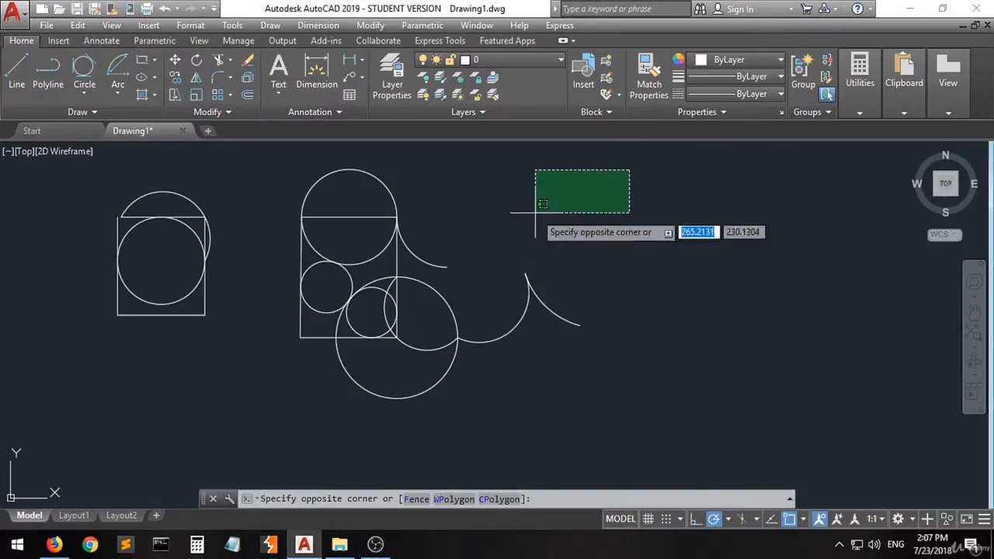
pyautogui.click(93, 422)
pyautogui.press('Delete')
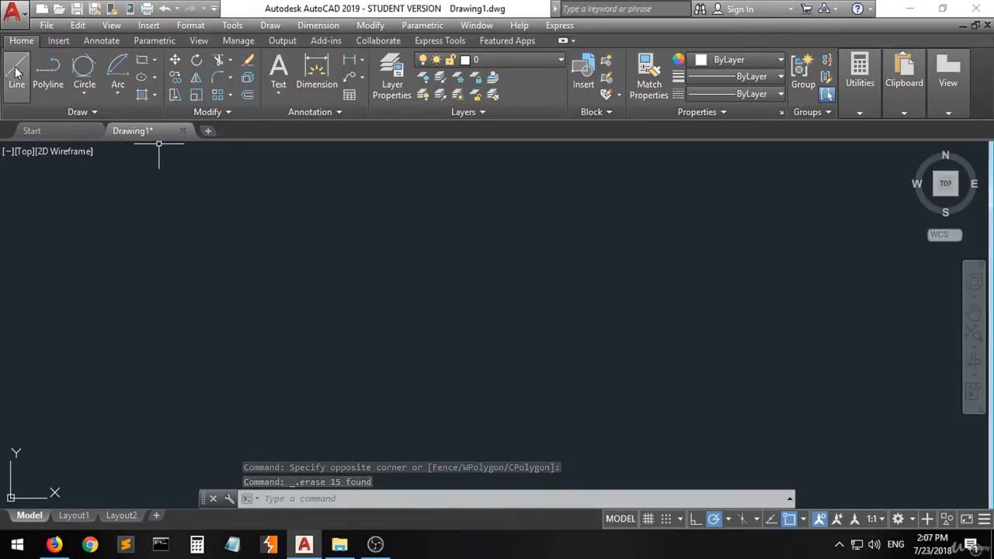
pyautogui.click(117, 94)
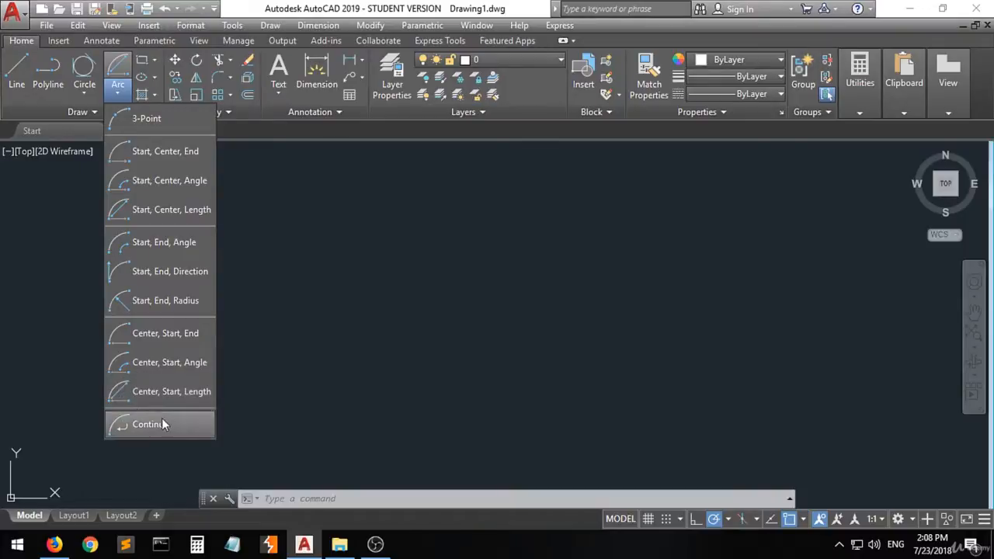
pyautogui.click(116, 96)
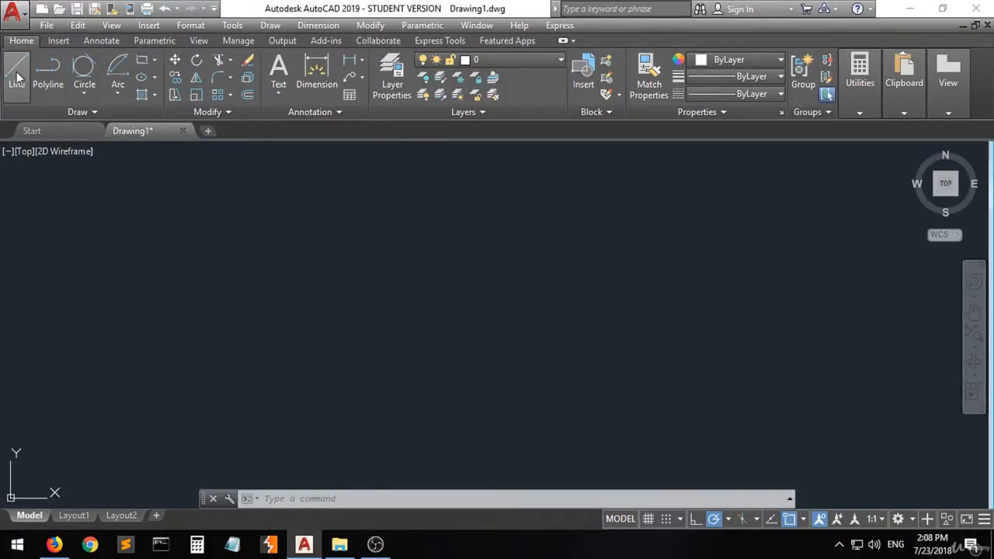
# - Draw a horizontal rectangle about 114 by 66 units and a narrower upright rectangle above and to its right
pyautogui.click(140, 60)
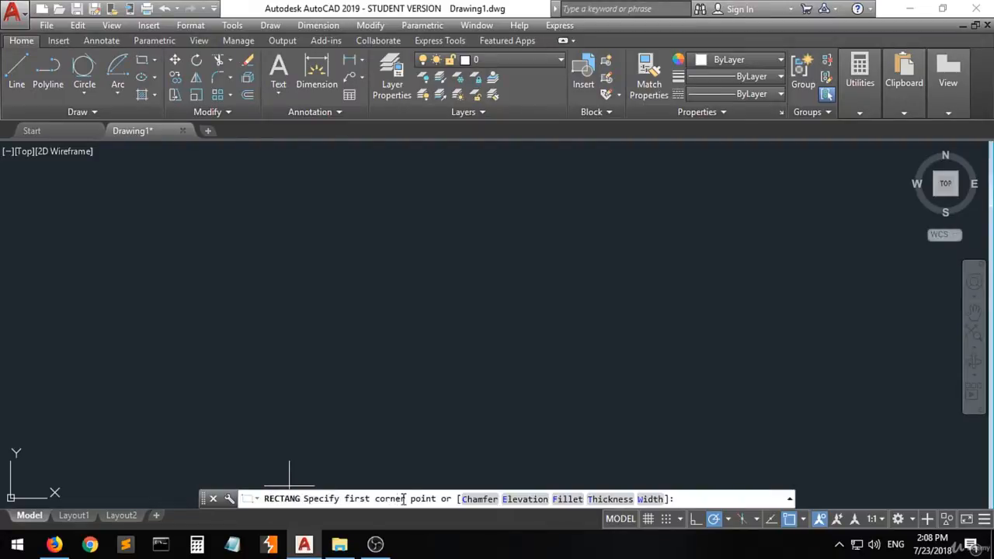
pyautogui.click(212, 385)
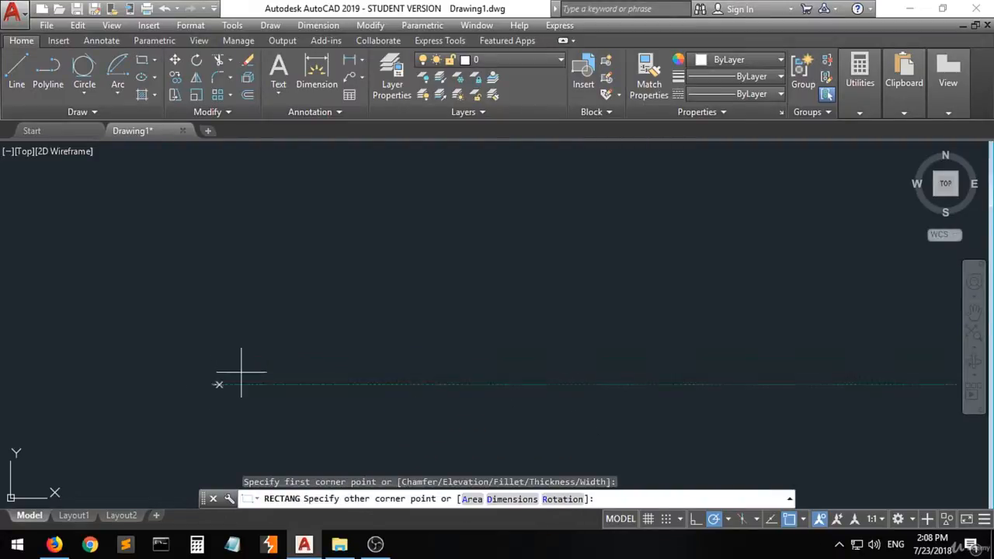
pyautogui.click(385, 283)
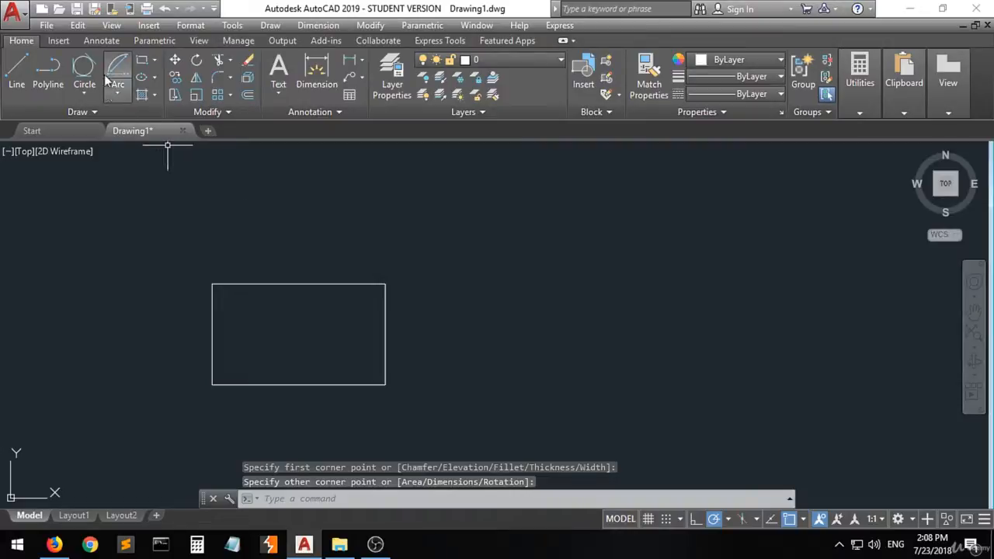
pyautogui.click(144, 62)
pyautogui.click(595, 195)
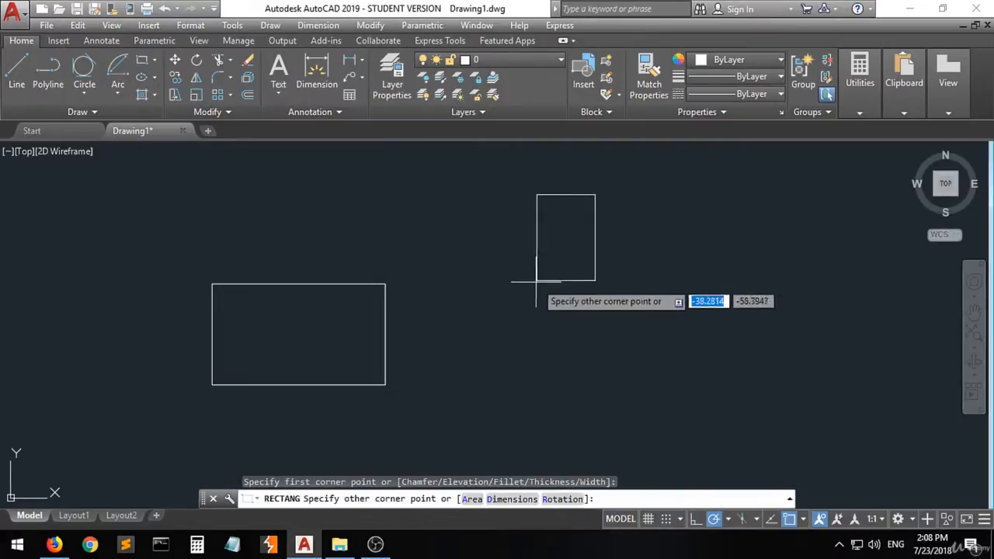
pyautogui.click(514, 316)
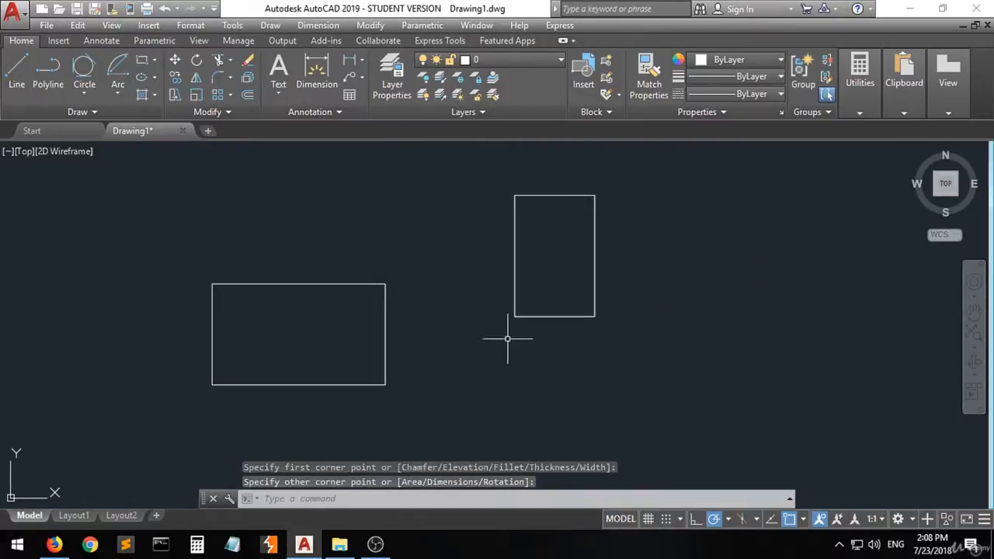
# - Draw a long, flat rectangle starting inside the horizontal rectangle and running to the right beneath the upright one
pyautogui.click(143, 61)
pyautogui.click(283, 329)
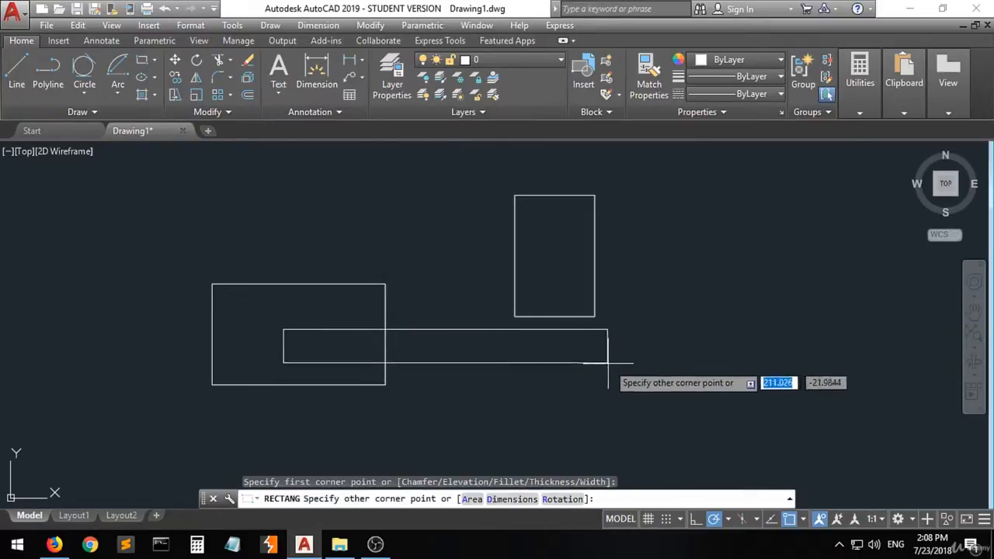
pyautogui.click(610, 366)
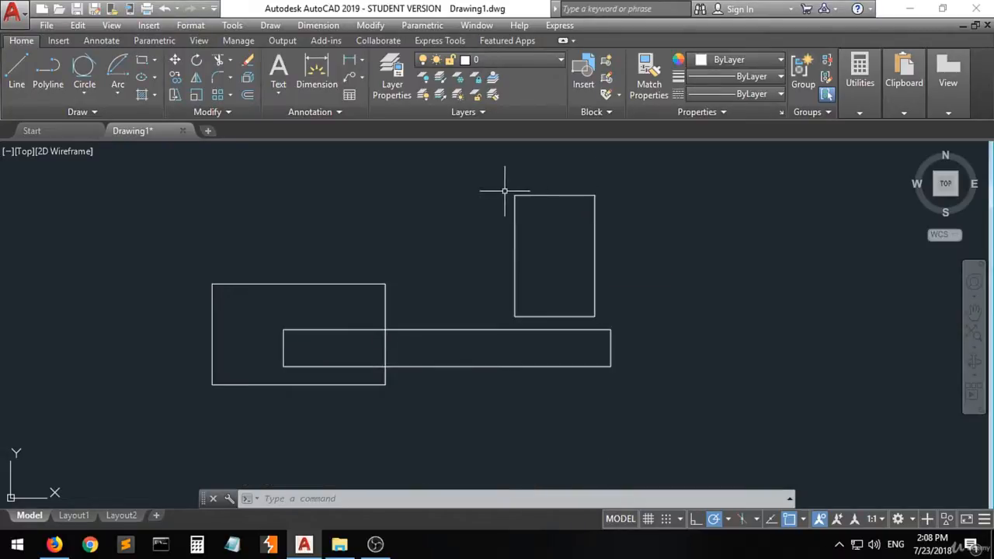
# - Draw a closed upright box about 83 units high from separate Line segments, to the right of the upright rectangle
pyautogui.click(15, 77)
pyautogui.click(680, 167)
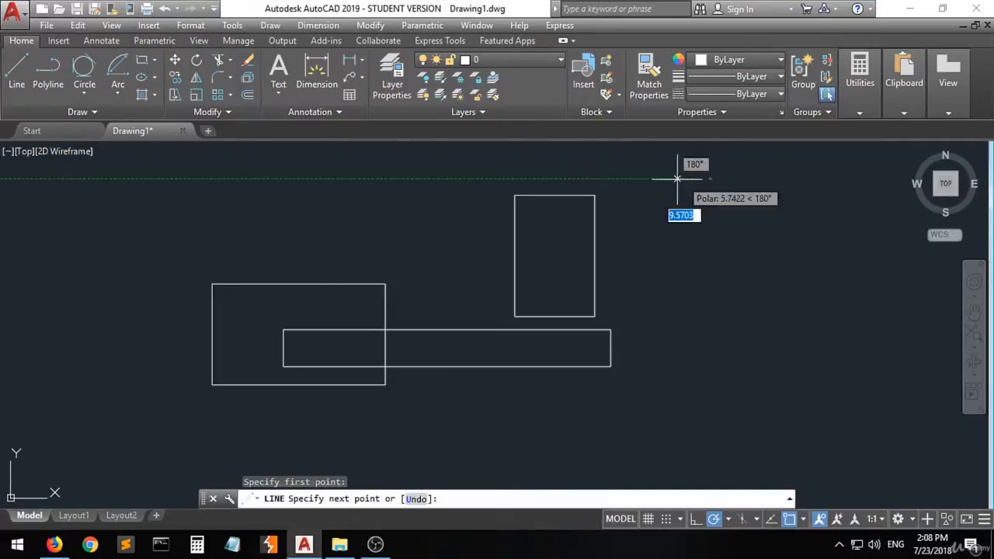
pyautogui.click(628, 180)
pyautogui.click(629, 309)
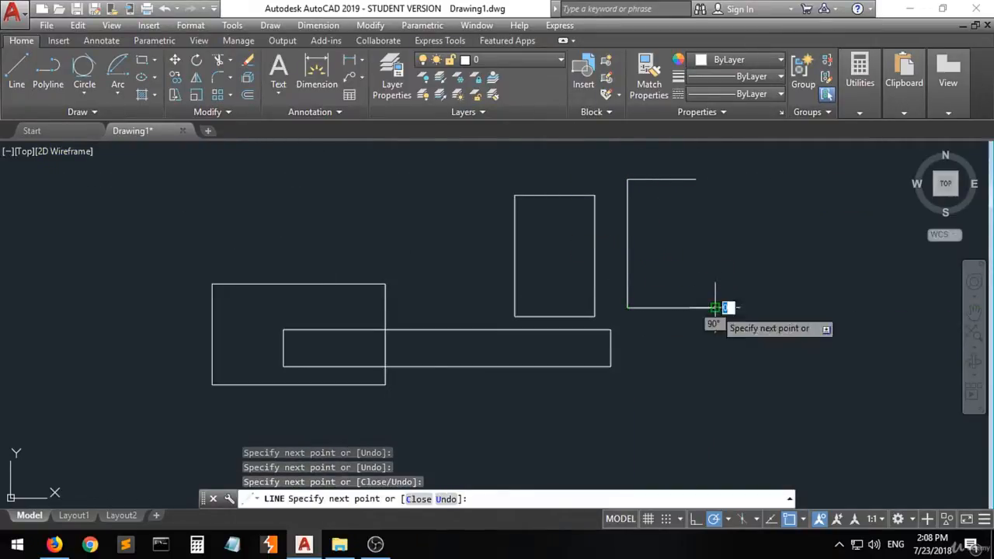
pyautogui.click(715, 307)
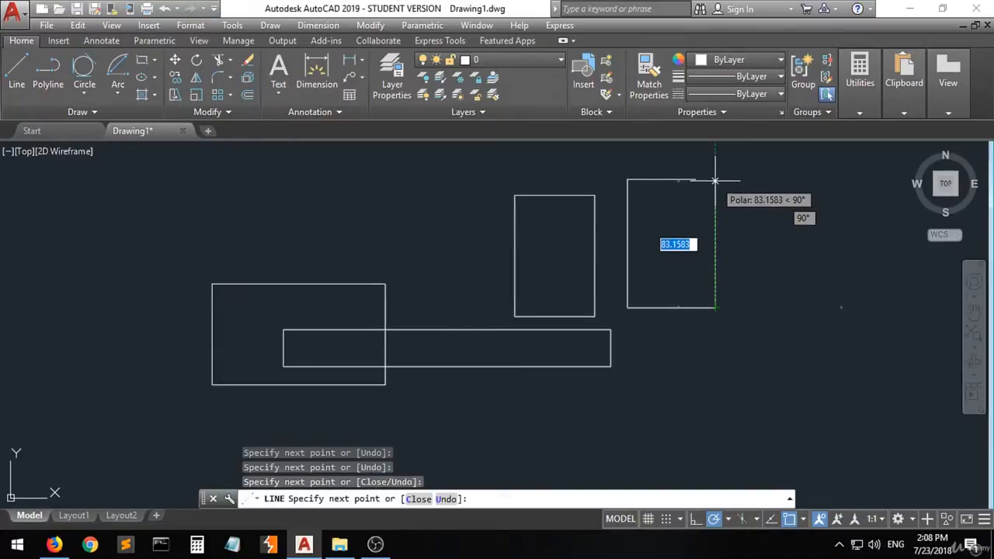
pyautogui.click(715, 180)
pyautogui.click(697, 179)
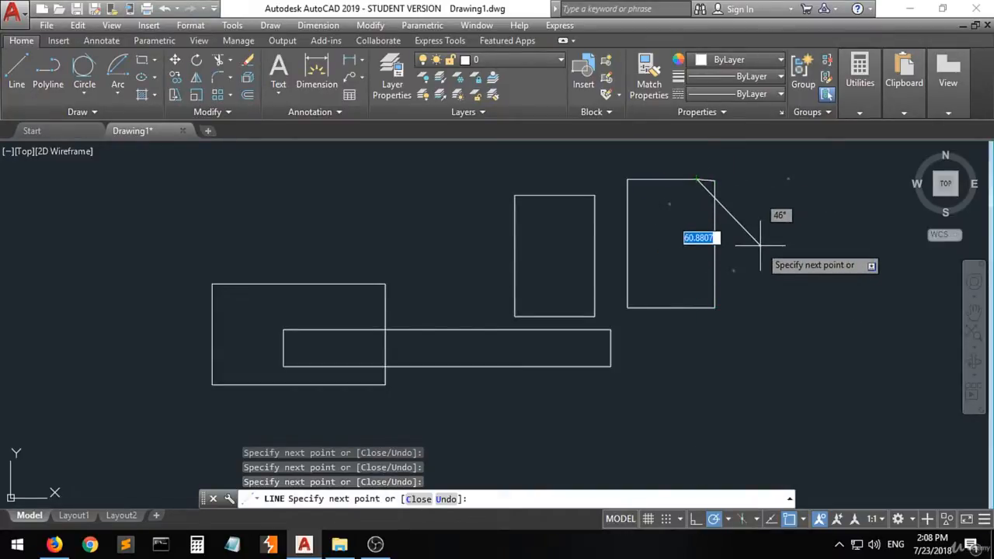
pyautogui.press('Return')
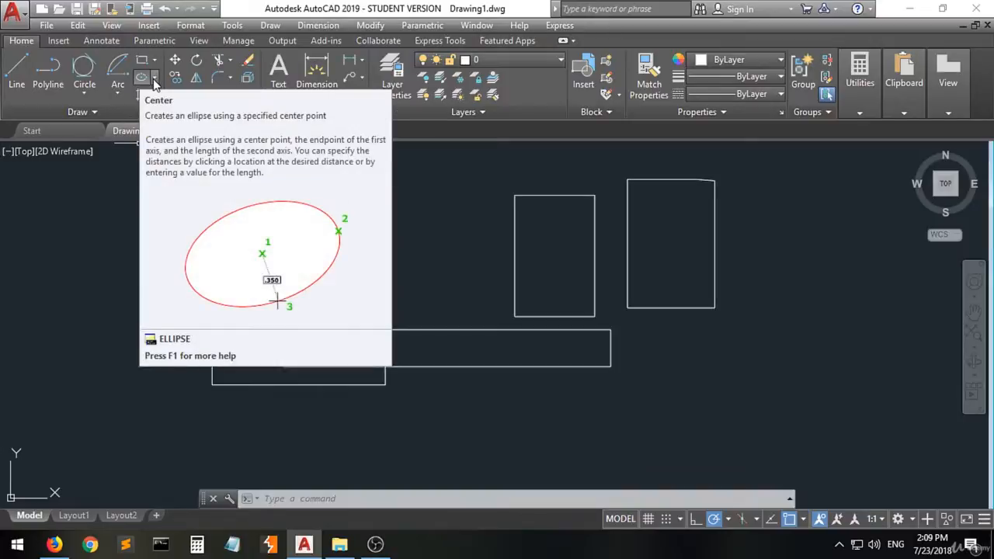
# - Draw a flat Axis, End ellipse using the top side of the horizontal rectangle as its long axis
pyautogui.click(154, 81)
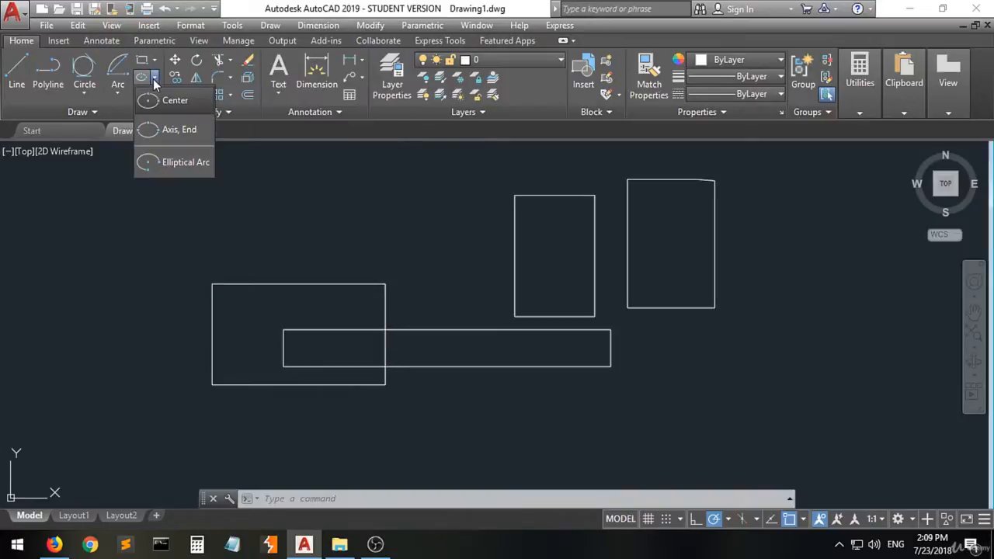
pyautogui.click(163, 134)
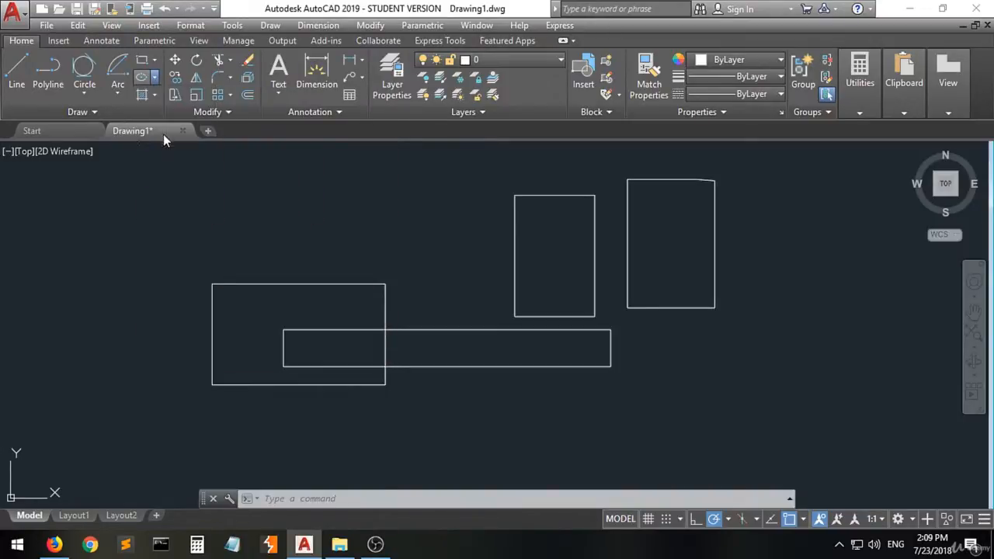
pyautogui.click(212, 284)
pyautogui.click(385, 284)
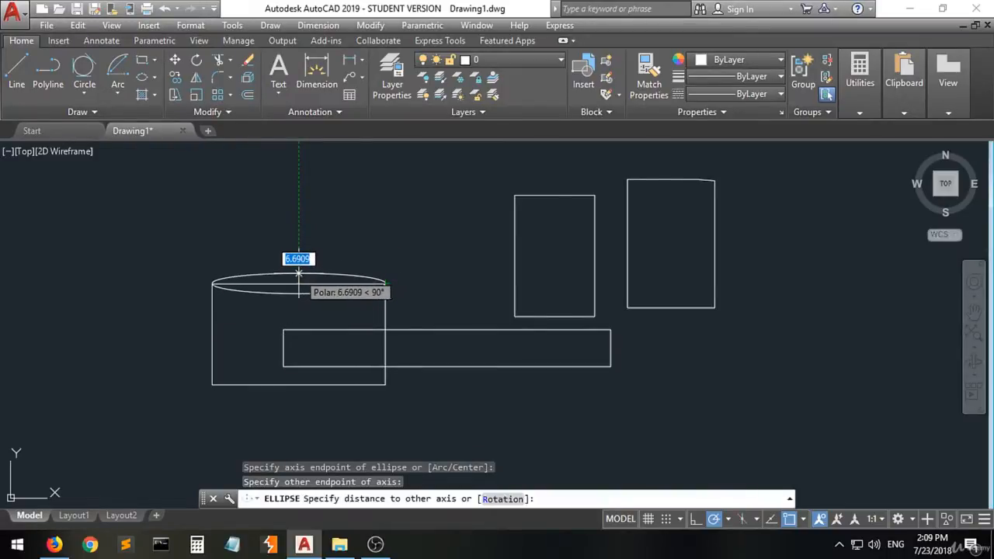
pyautogui.click(299, 258)
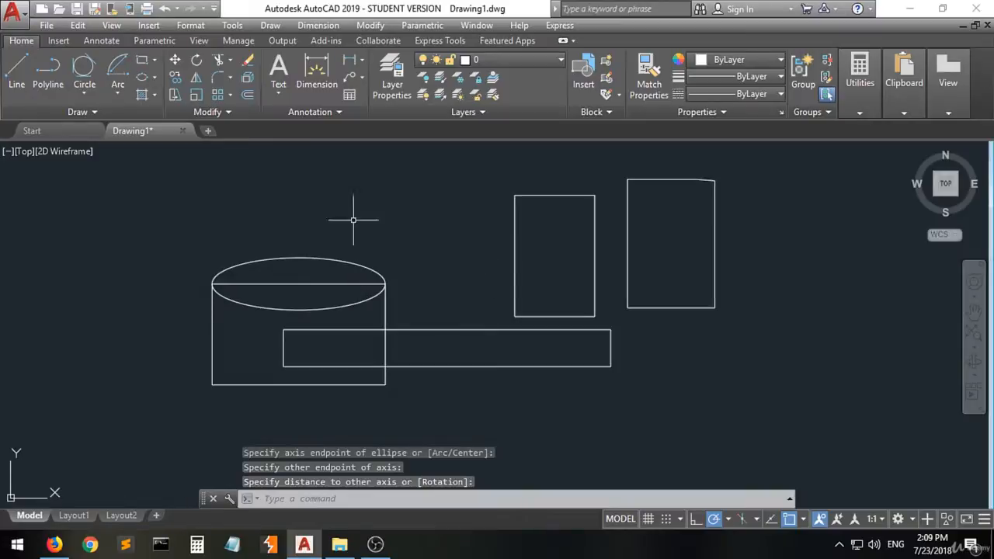
# - Draw a flat Axis, End ellipse using the top side of the narrow upright rectangle as its long axis
pyautogui.click(141, 79)
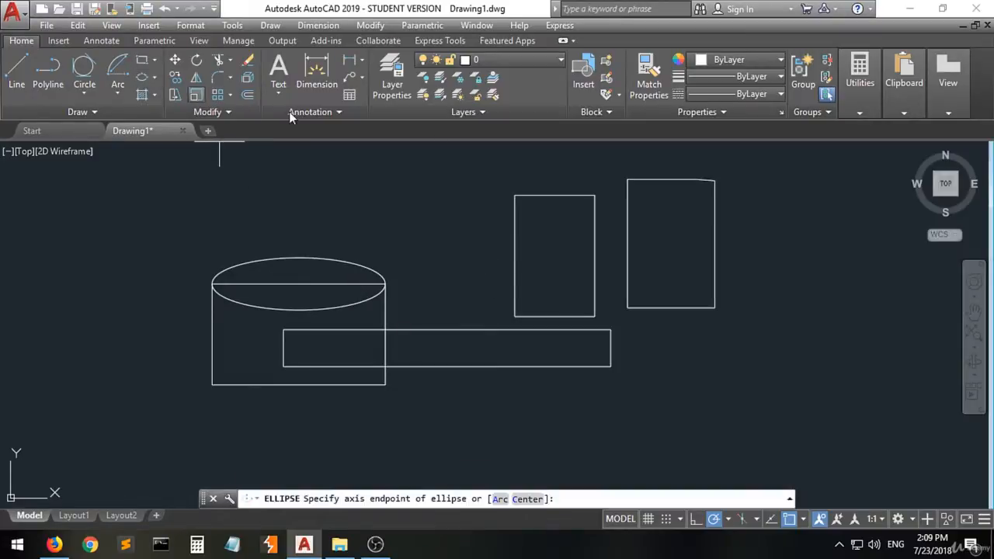
pyautogui.click(514, 195)
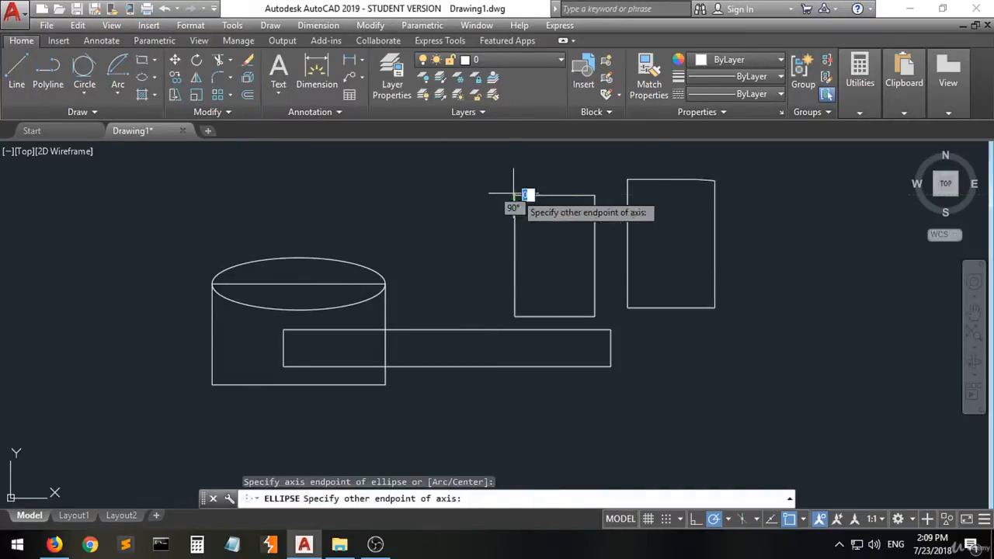
pyautogui.click(595, 195)
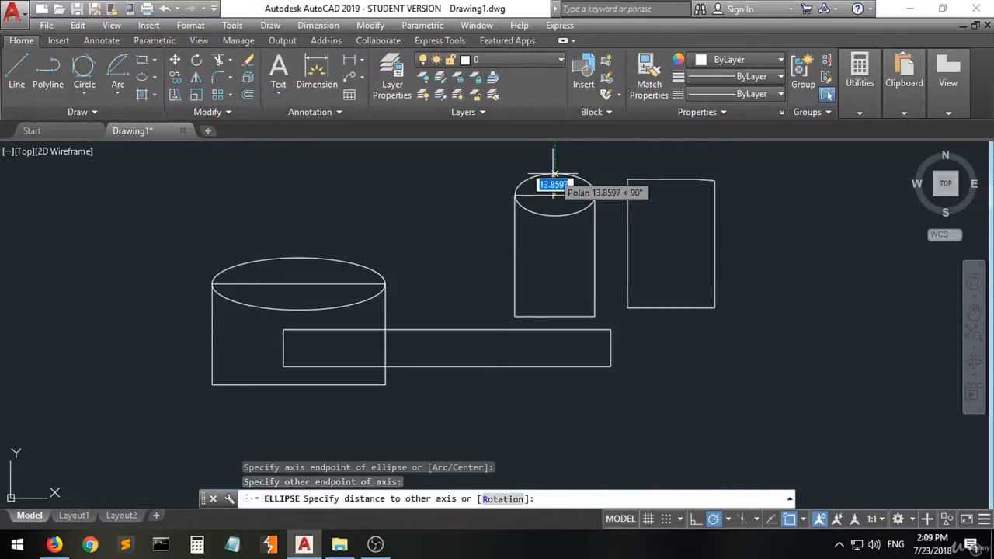
pyautogui.press('Return')
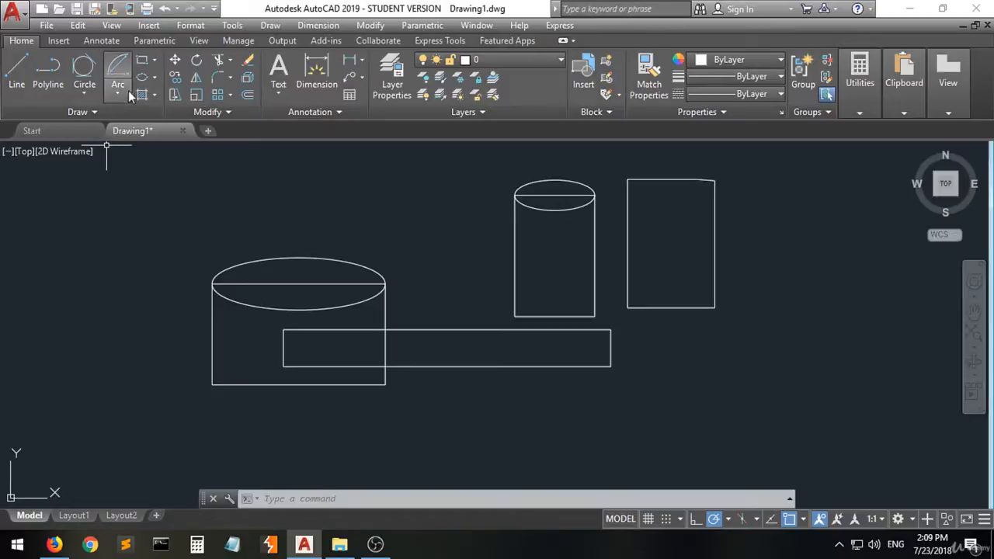
# - Draw a flat horizontal ellipse by the Center method in the empty space between the two rectangles topped with ellipses
pyautogui.click(155, 80)
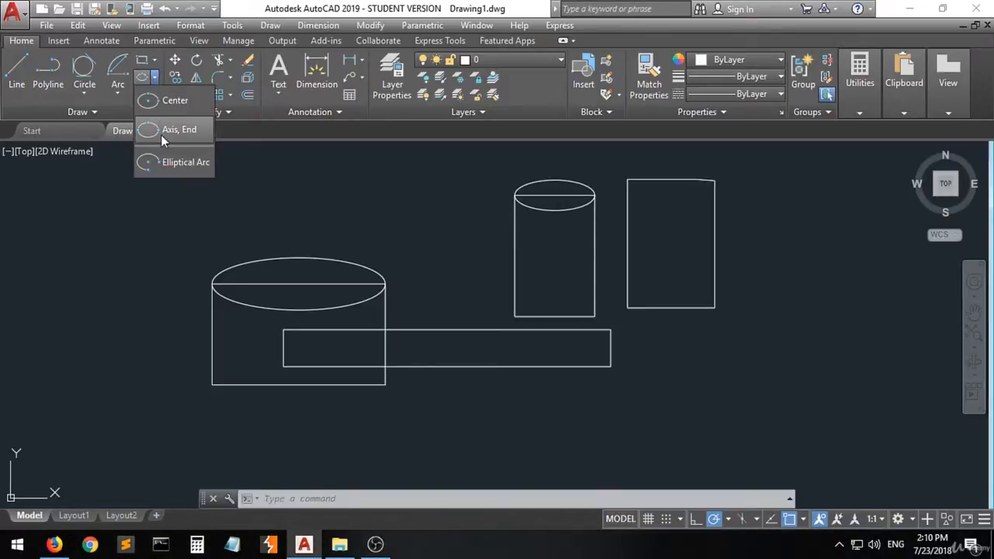
pyautogui.click(162, 106)
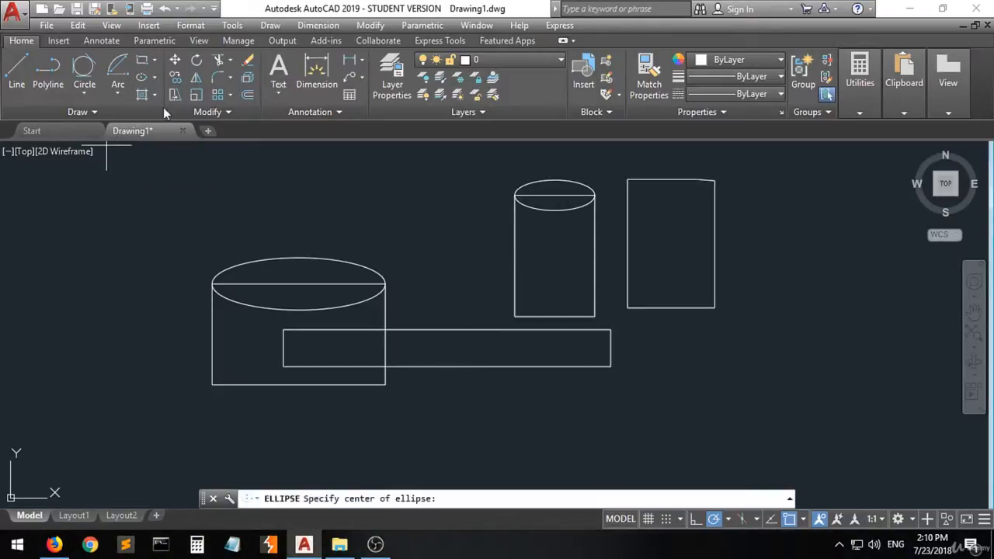
pyautogui.click(426, 217)
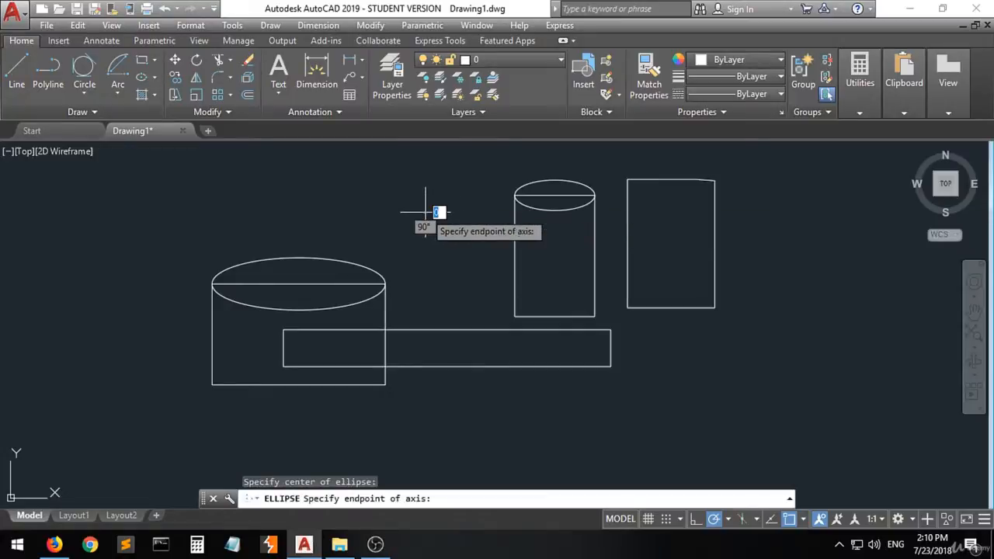
pyautogui.click(484, 211)
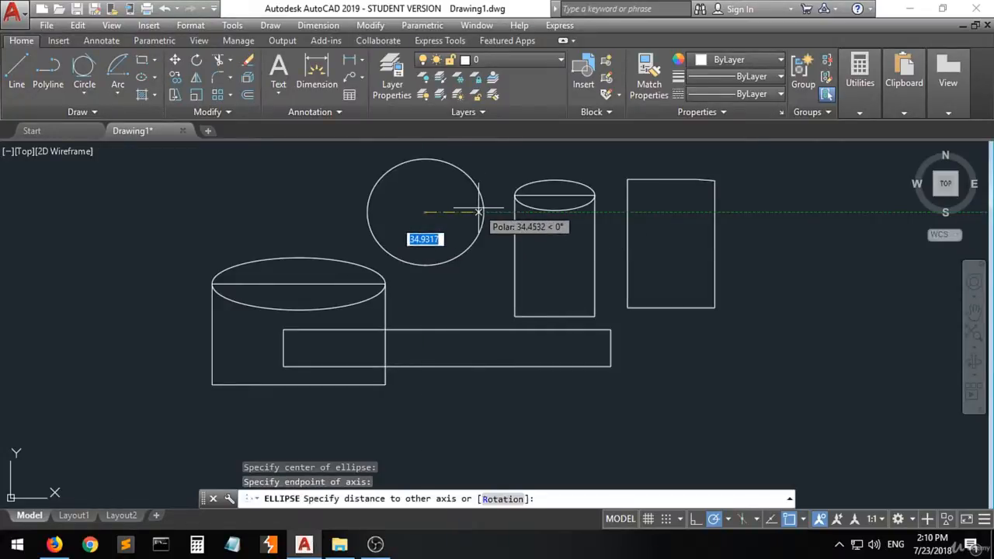
pyautogui.click(441, 206)
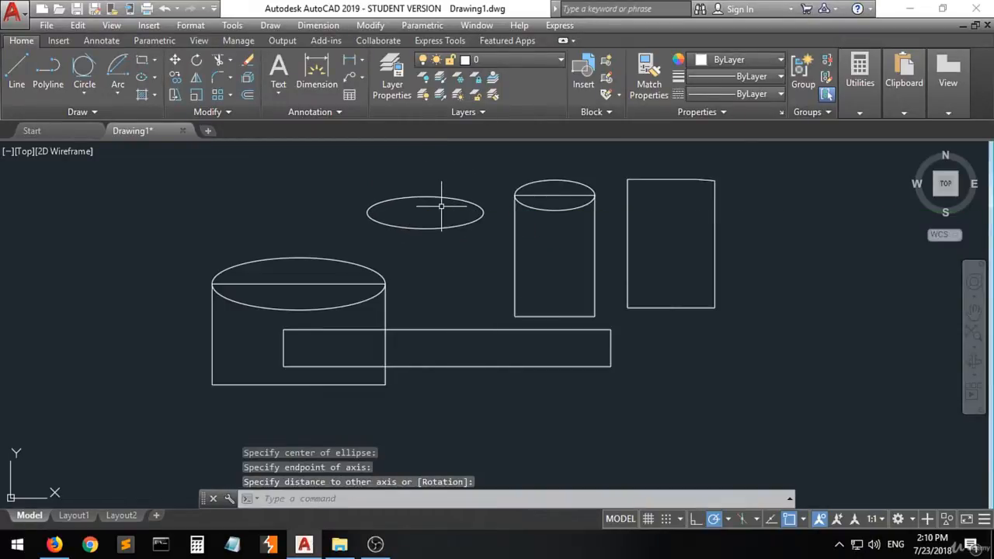
pyautogui.click(153, 83)
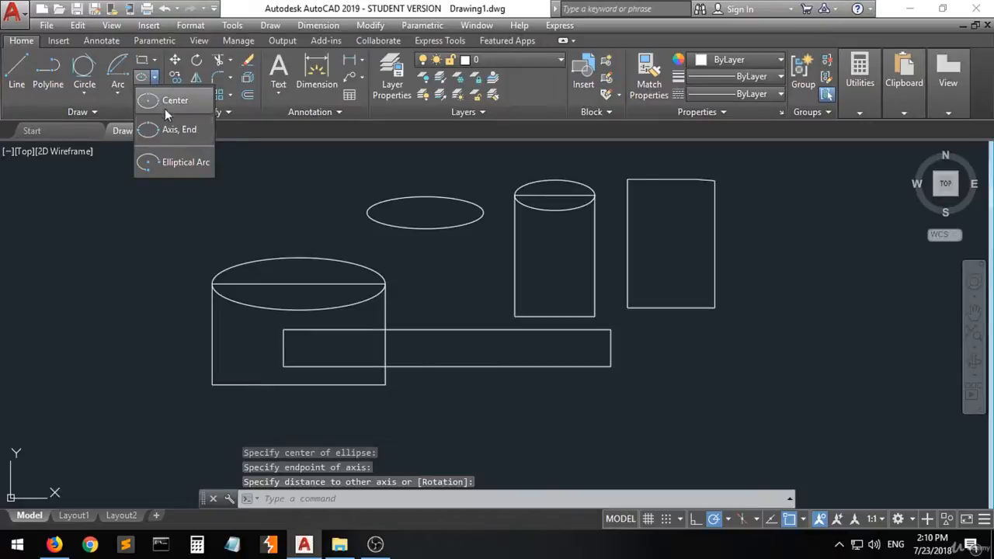
pyautogui.click(167, 166)
pyautogui.click(153, 202)
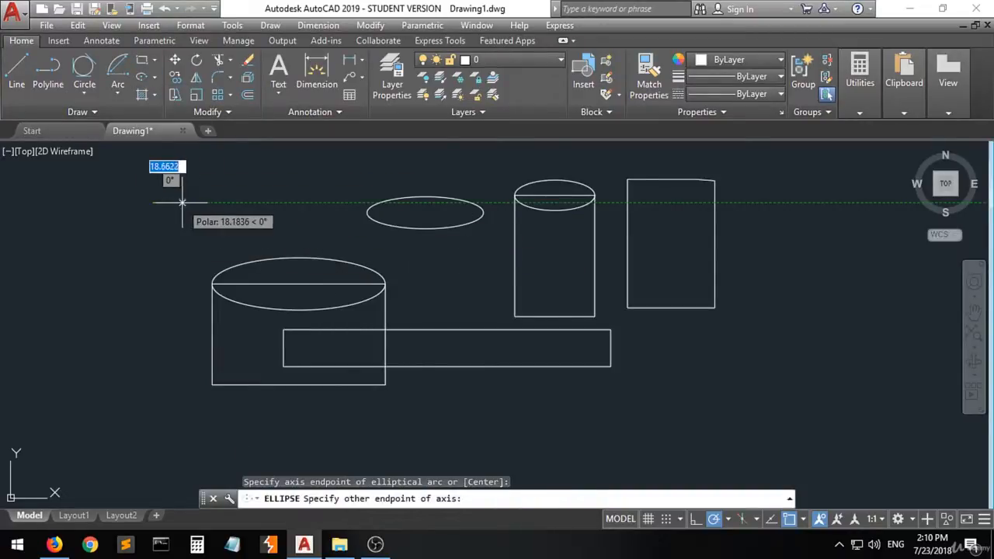
pyautogui.click(187, 202)
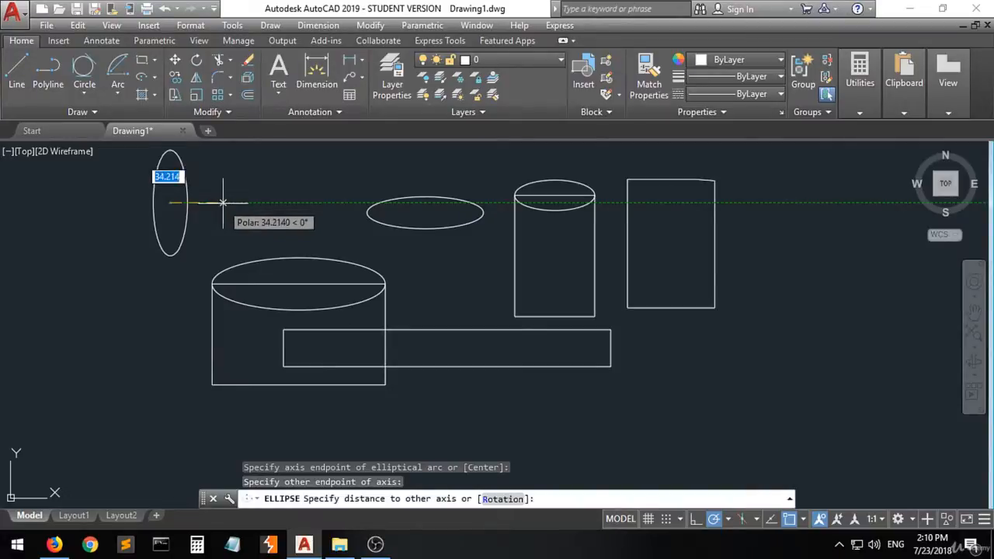
pyautogui.click(226, 207)
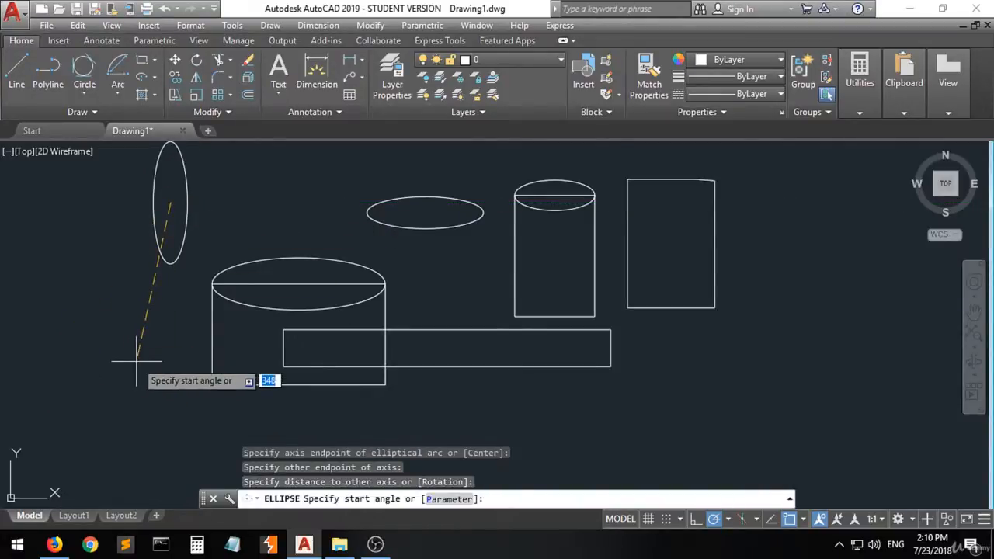
pyautogui.press('Return')
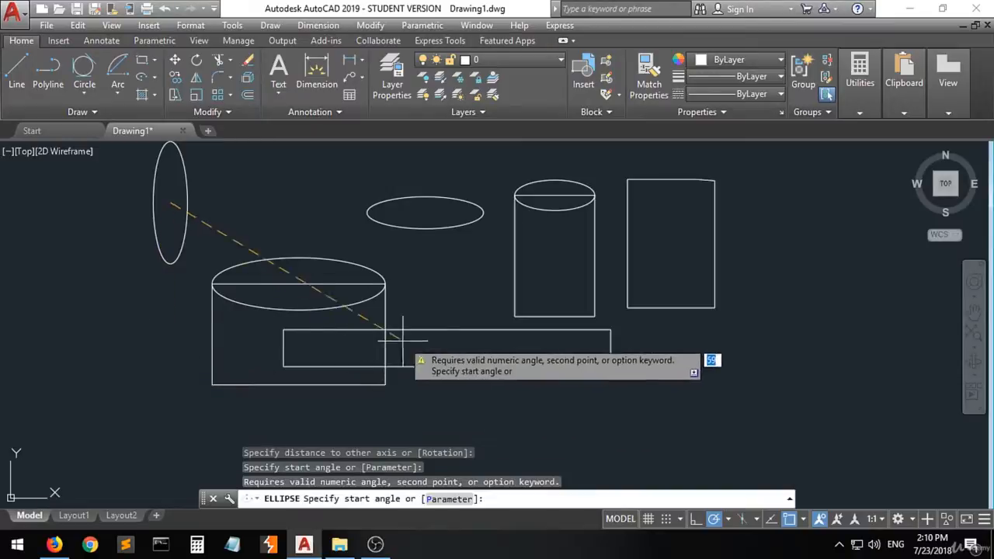
pyautogui.click(197, 229)
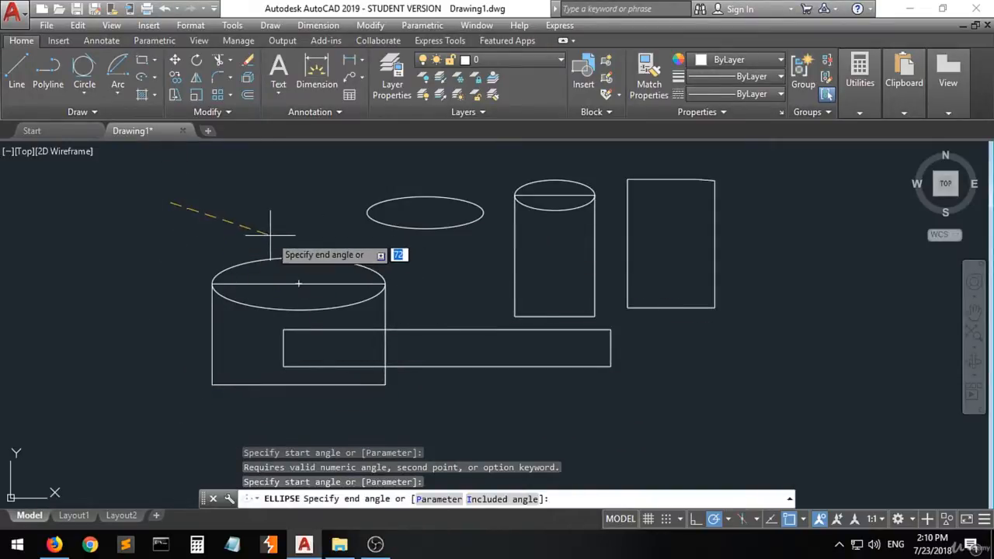
pyautogui.press('Escape')
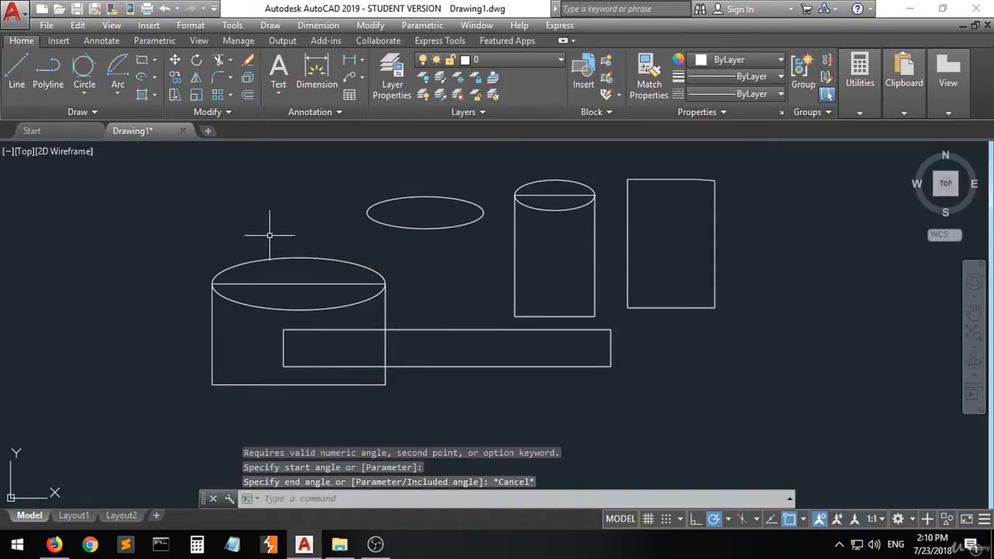